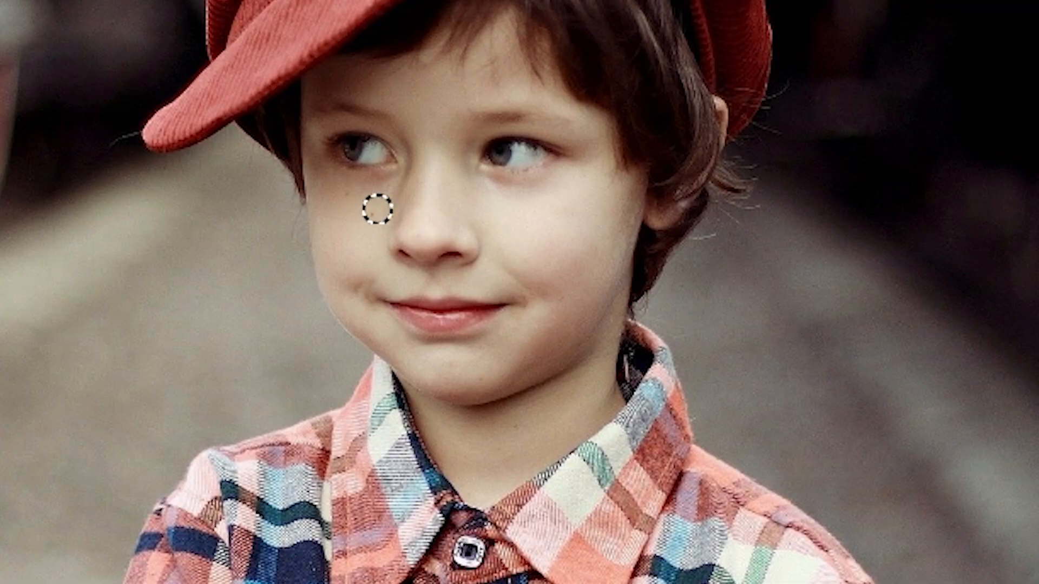
{"action": "left_click", "coordinate": [378, 212]}
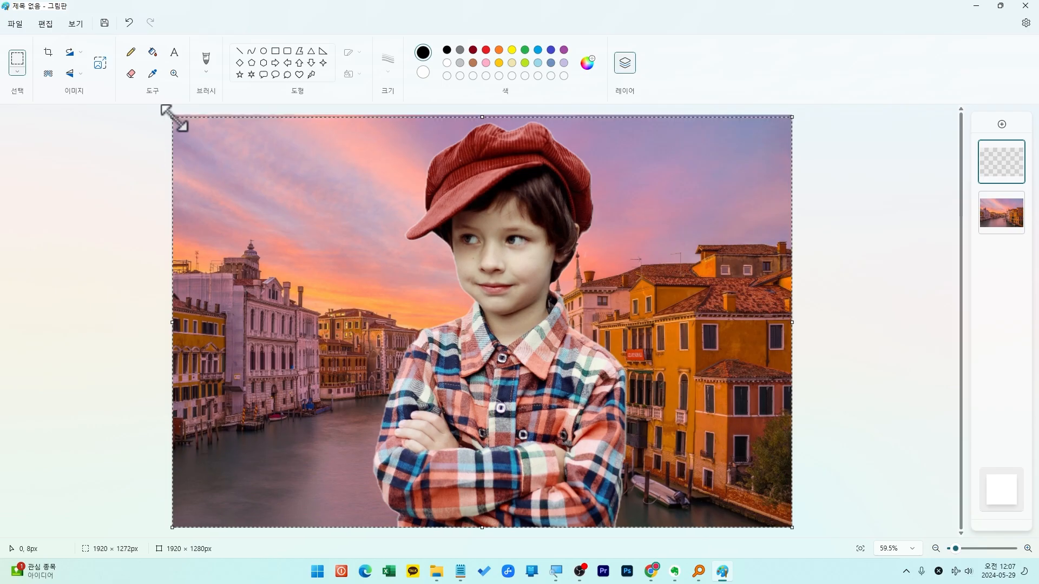
{"action": "mouse_move", "coordinate": [172, 117]}
{"action": "left_mouse_down"}
{"action": "mouse_move", "coordinate": [281, 222]}
{"action": "mouse_move", "coordinate": [359, 248]}
{"action": "left_mouse_up"}
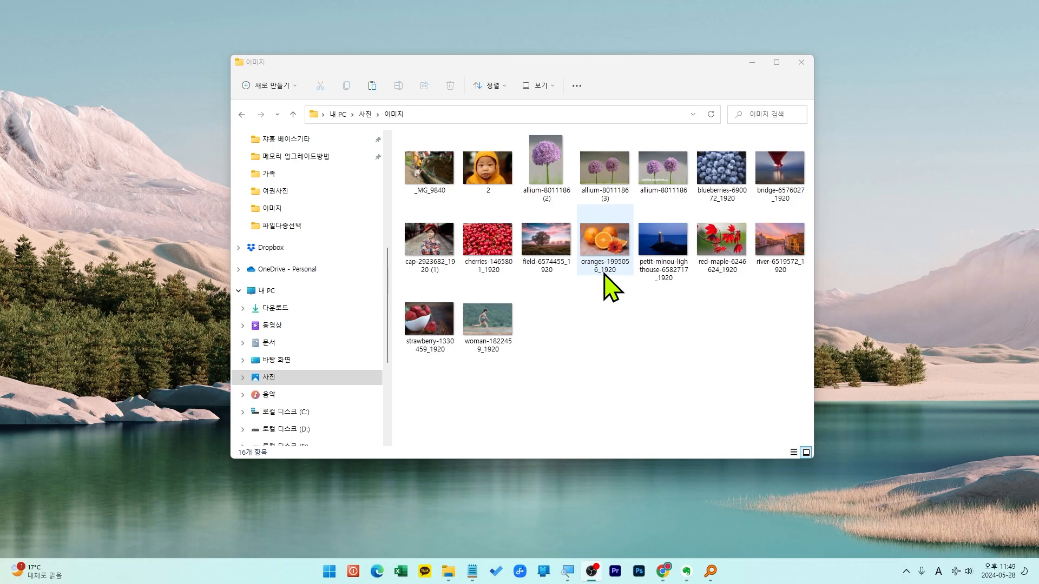
- Open the field-6574455_1920 photo from the image folder and show the thumbnail strip
{"action": "double_click", "coordinate": [551, 259]}
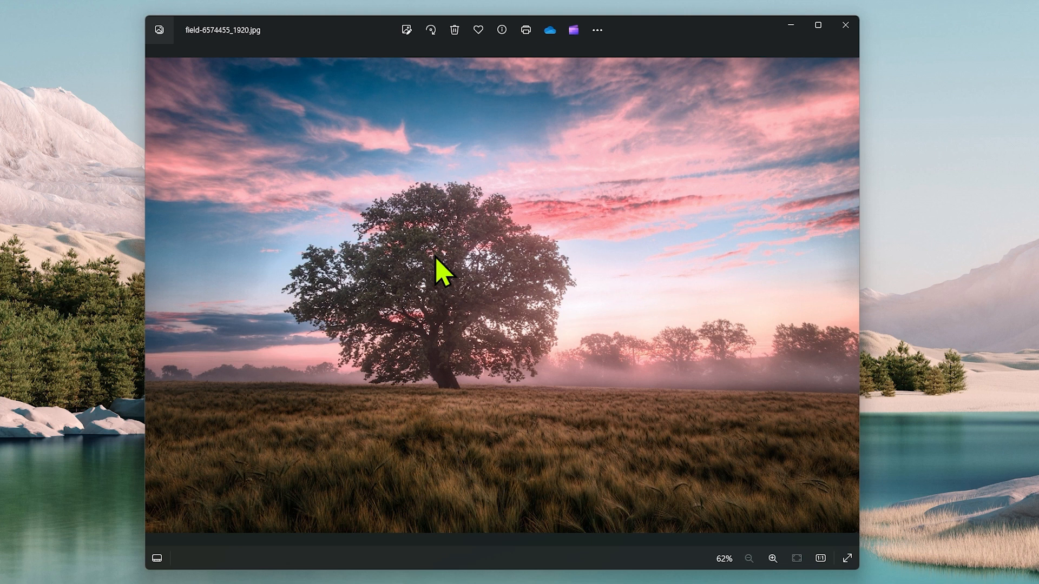
{"action": "left_click", "coordinate": [157, 559]}
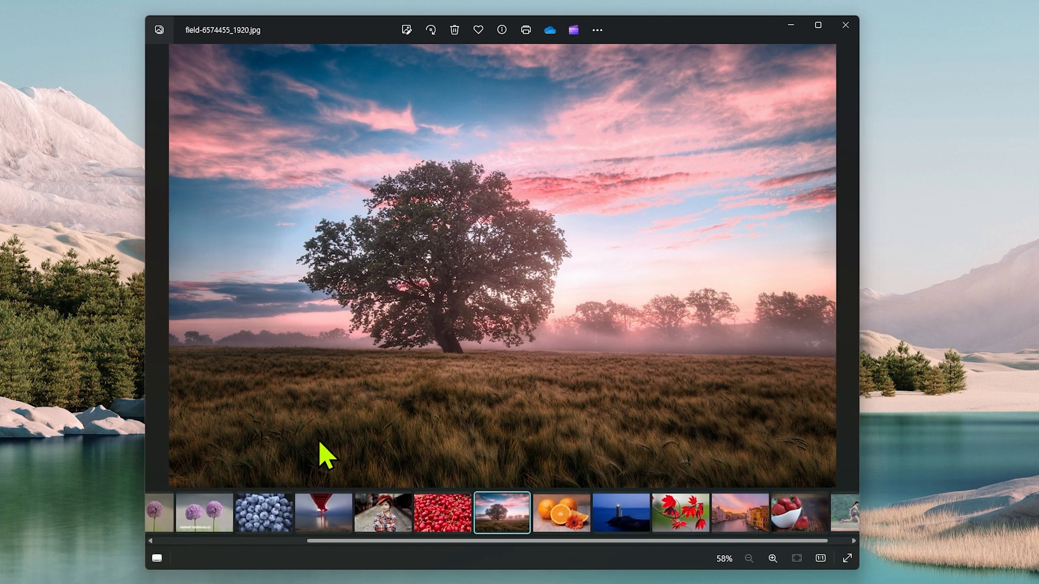
- Browse through the neighbouring photos in the folder, ending on the cherries photo
{"action": "key", "text": "Right"}
{"action": "key", "text": "Left"}
{"action": "key", "text": "Right"}
{"action": "key", "text": "Left"}
{"action": "left_click", "coordinate": [325, 515]}
{"action": "left_click", "coordinate": [395, 522]}
{"action": "left_click", "coordinate": [438, 521]}
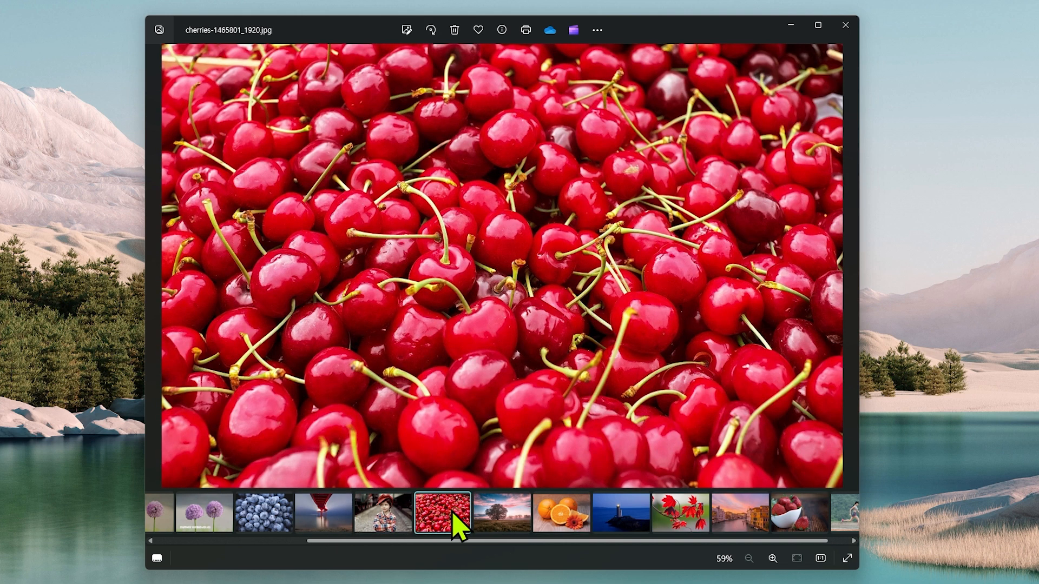
- Add the field, oranges, lighthouse, red maple and river photos to a side-by-side comparison with the cherries photo
{"action": "left_click", "coordinate": [523, 500]}
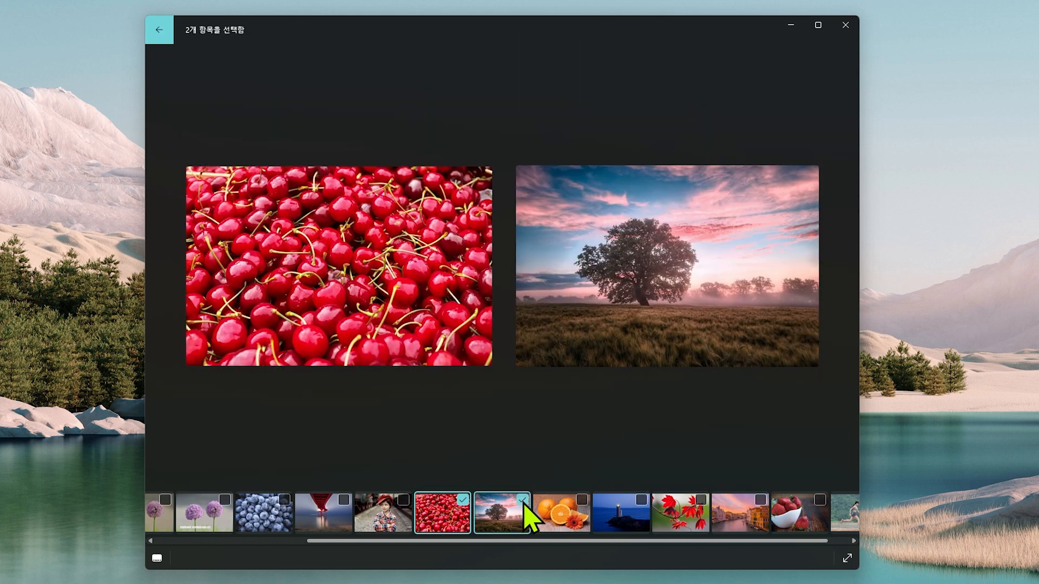
{"action": "left_click", "coordinate": [582, 501]}
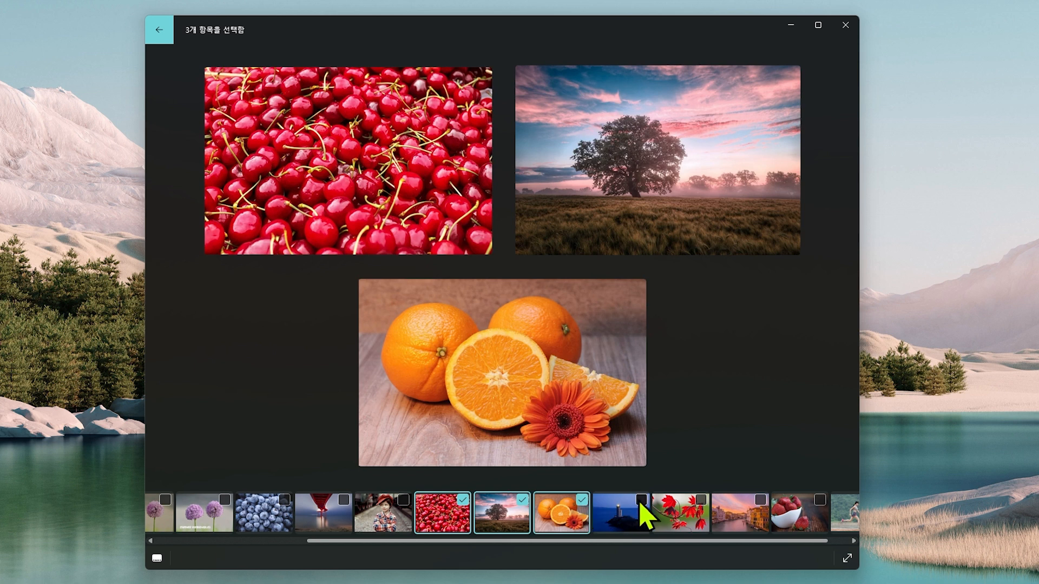
{"action": "left_click", "coordinate": [642, 501]}
{"action": "left_click", "coordinate": [701, 500]}
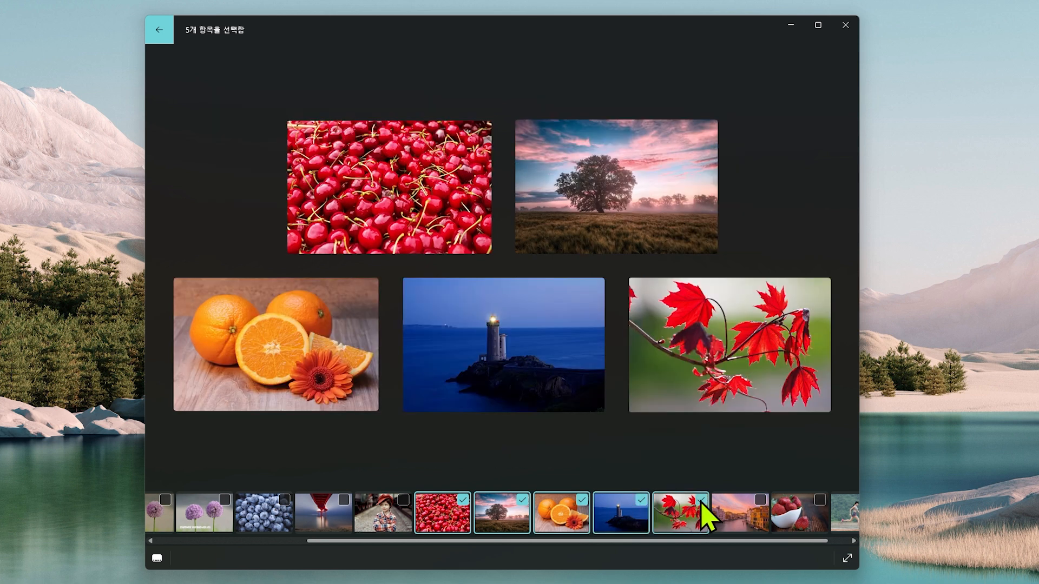
{"action": "left_click", "coordinate": [760, 501]}
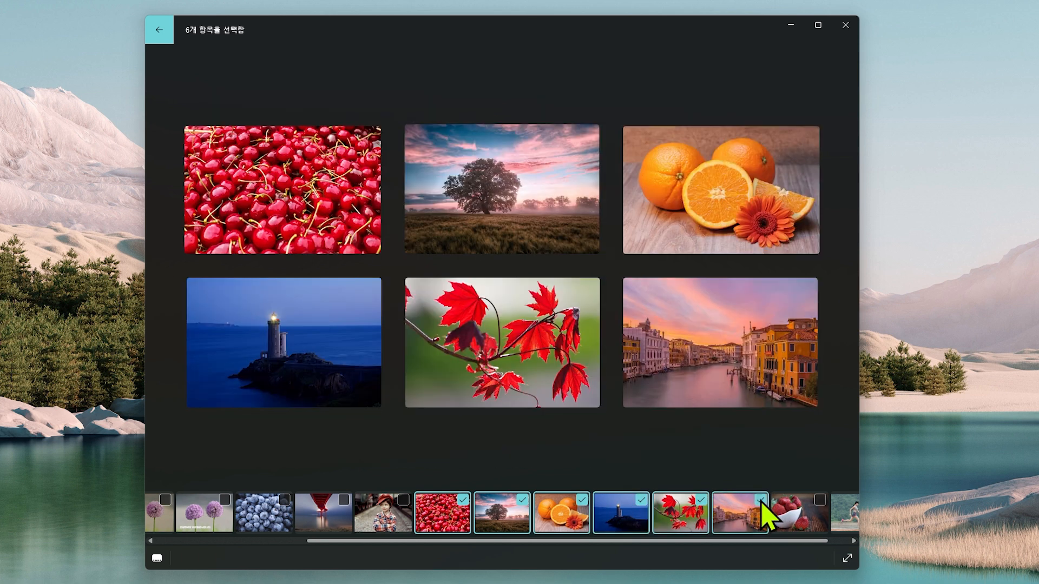
- Remove the red maple, lighthouse, oranges, field and cherries photos from the comparison, keeping only the river photo
{"action": "left_click", "coordinate": [701, 500]}
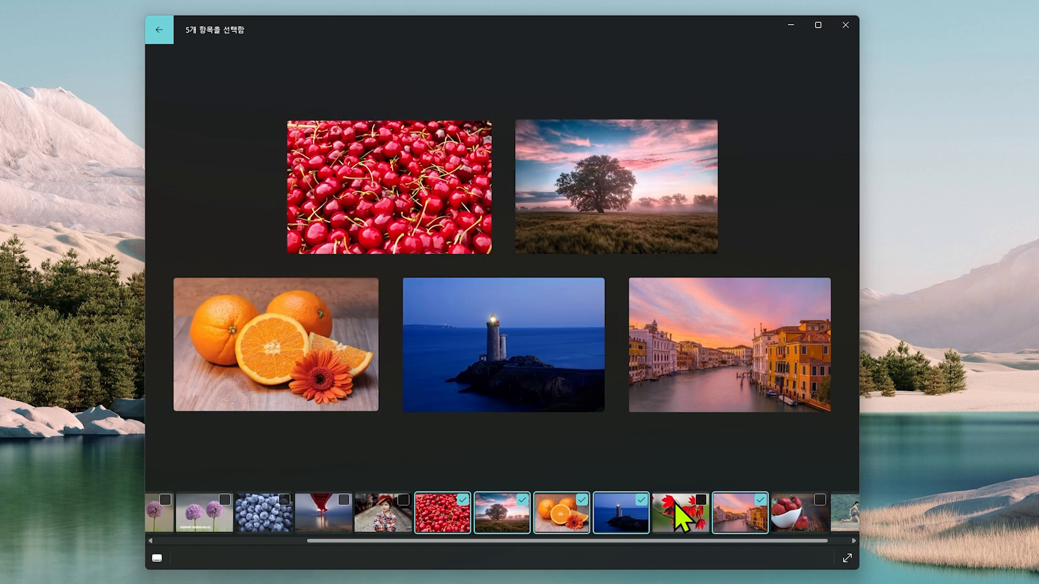
{"action": "left_click", "coordinate": [641, 500]}
{"action": "left_click", "coordinate": [582, 500]}
{"action": "left_click", "coordinate": [522, 500]}
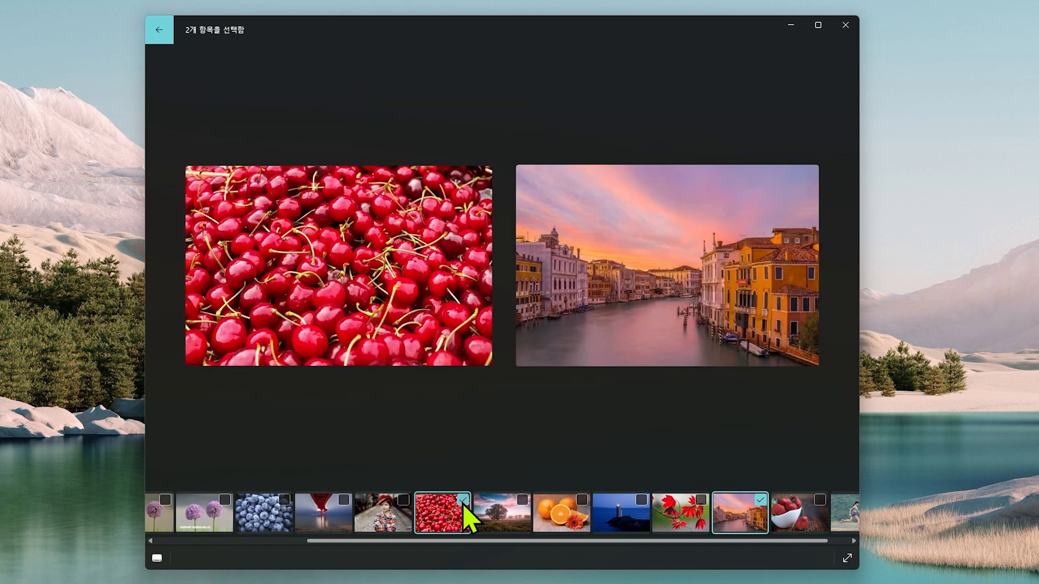
{"action": "left_click", "coordinate": [463, 500]}
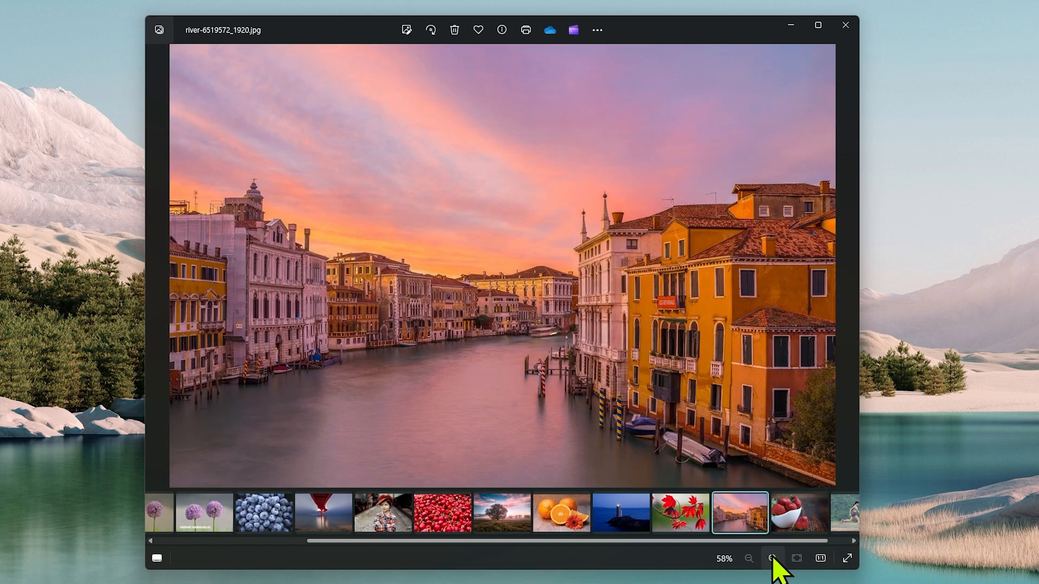
- View the river photo in full screen and return to the windowed view
{"action": "left_click", "coordinate": [848, 559]}
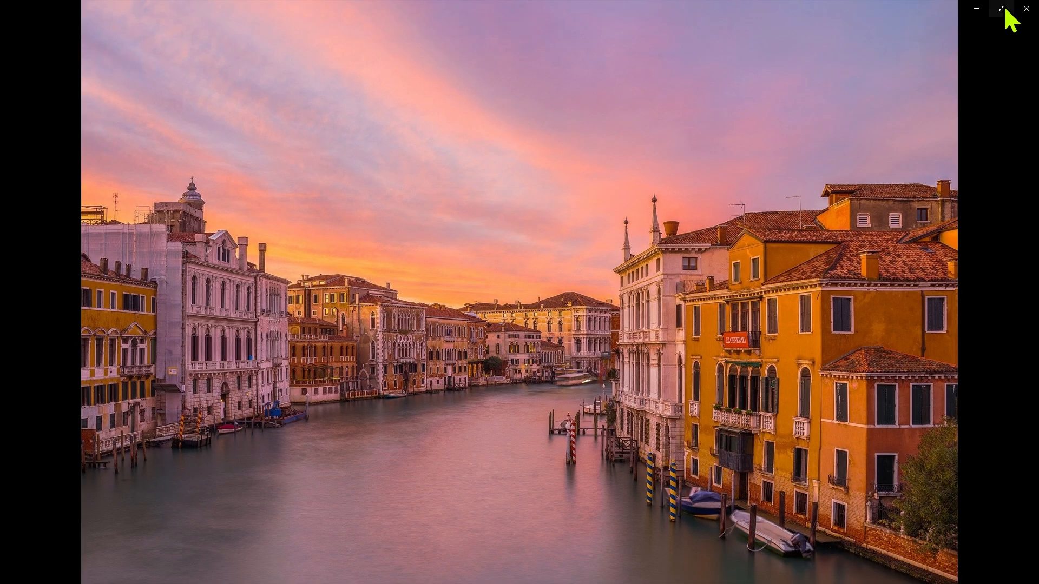
{"action": "left_click", "coordinate": [1001, 9]}
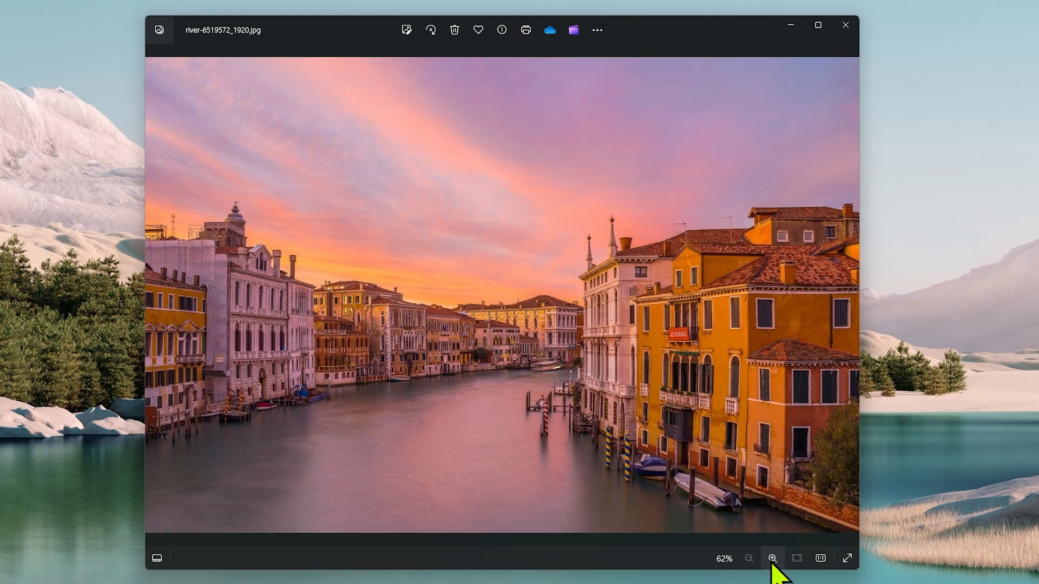
- Examine the river photo zoomed in to 100% and at actual size, returning to the fit-to-window view
{"action": "left_click", "coordinate": [772, 562]}
{"action": "left_click", "coordinate": [772, 562]}
{"action": "left_click", "coordinate": [772, 562]}
{"action": "left_click", "coordinate": [772, 562]}
{"action": "left_click", "coordinate": [773, 562]}
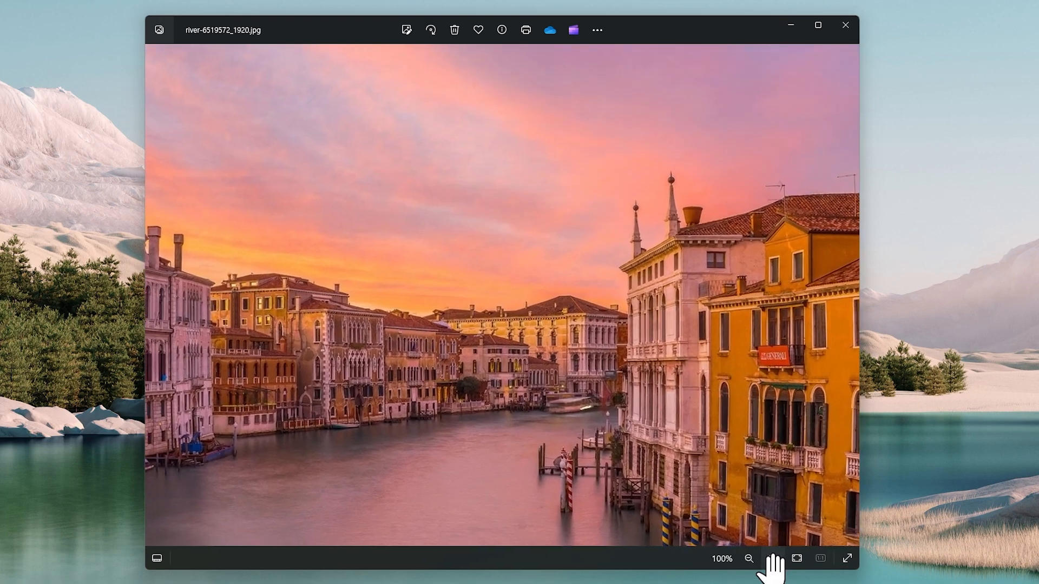
{"action": "left_click", "coordinate": [748, 559]}
{"action": "left_click", "coordinate": [749, 559]}
{"action": "left_click", "coordinate": [749, 559]}
{"action": "left_click", "coordinate": [748, 559]}
{"action": "left_click", "coordinate": [748, 559]}
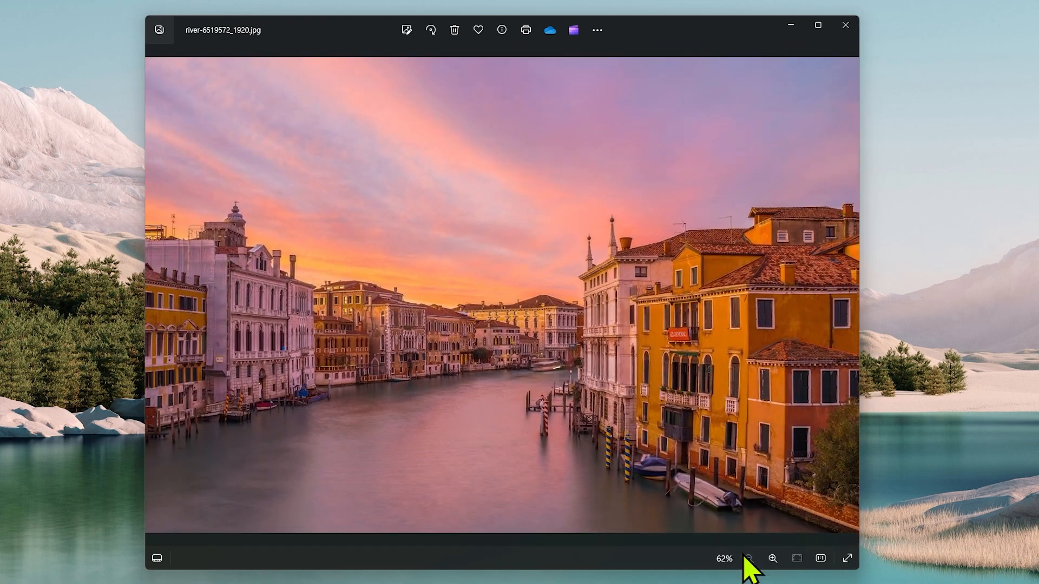
{"action": "left_click", "coordinate": [821, 559]}
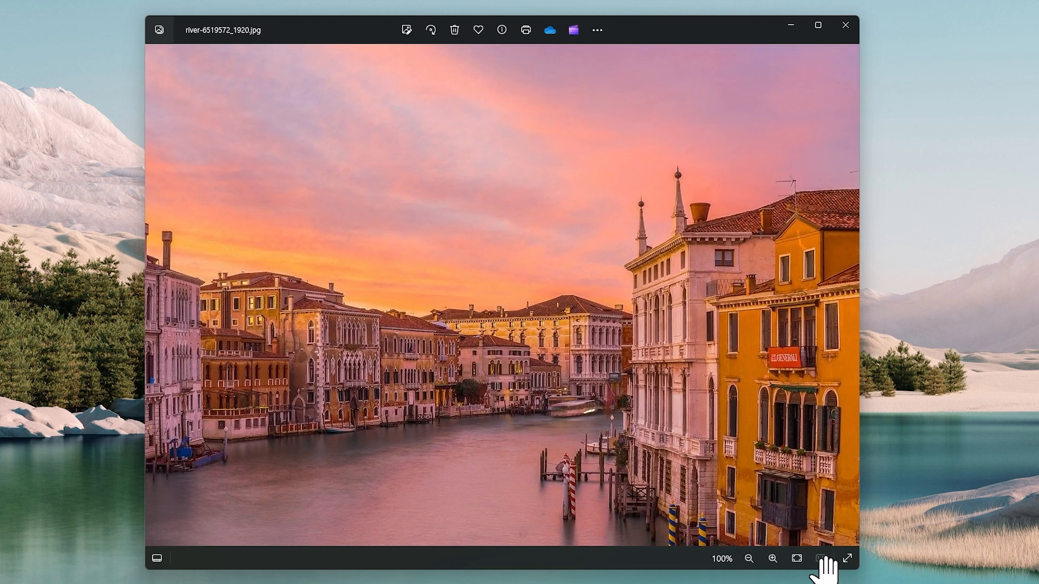
{"action": "left_click", "coordinate": [796, 558]}
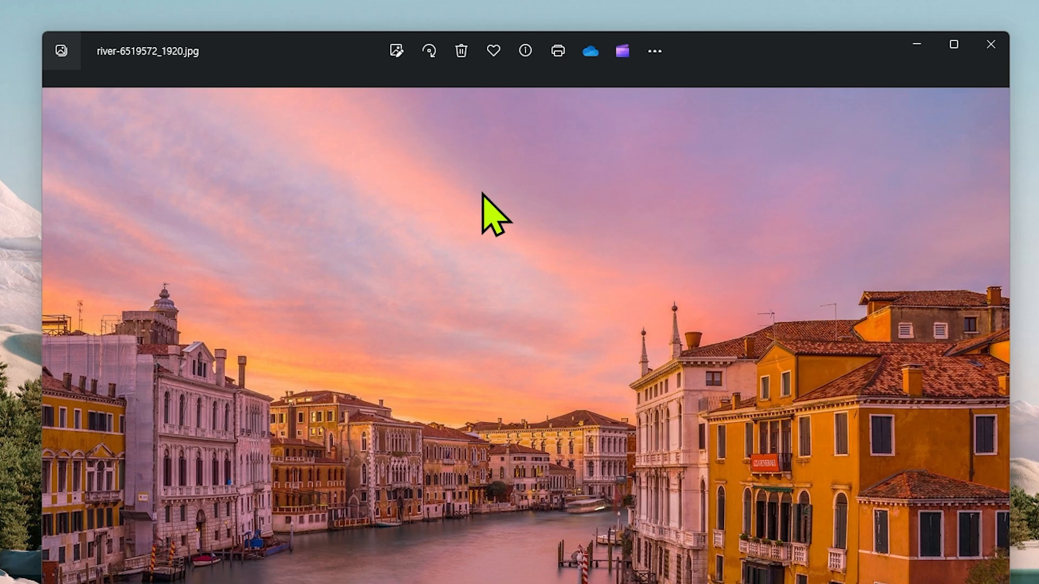
- Rotate the river photo clockwise in 90° increments through a full turn
{"action": "left_click", "coordinate": [429, 51]}
{"action": "left_click", "coordinate": [429, 51]}
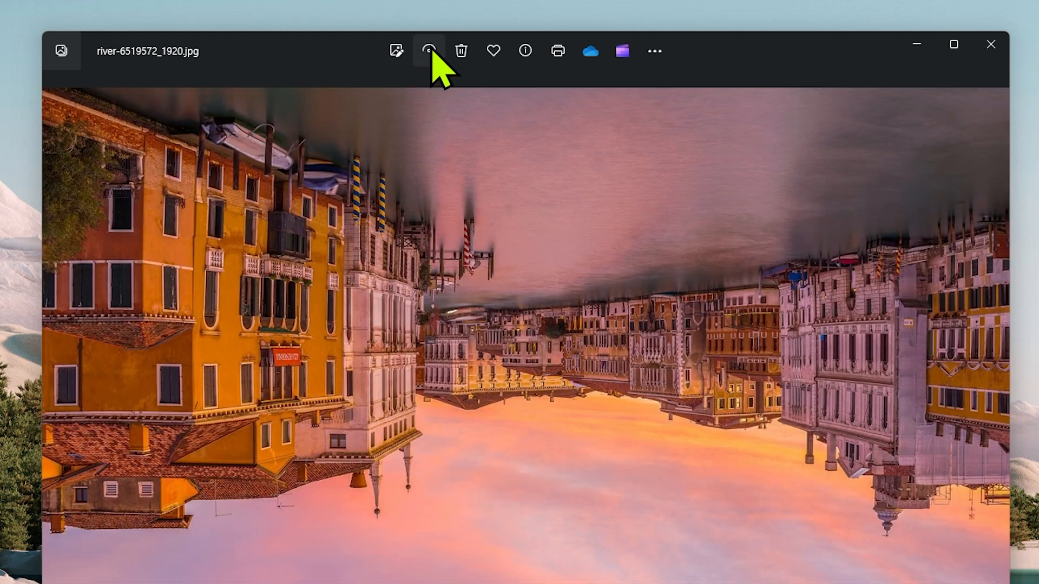
{"action": "left_click", "coordinate": [433, 52]}
{"action": "left_click", "coordinate": [433, 52]}
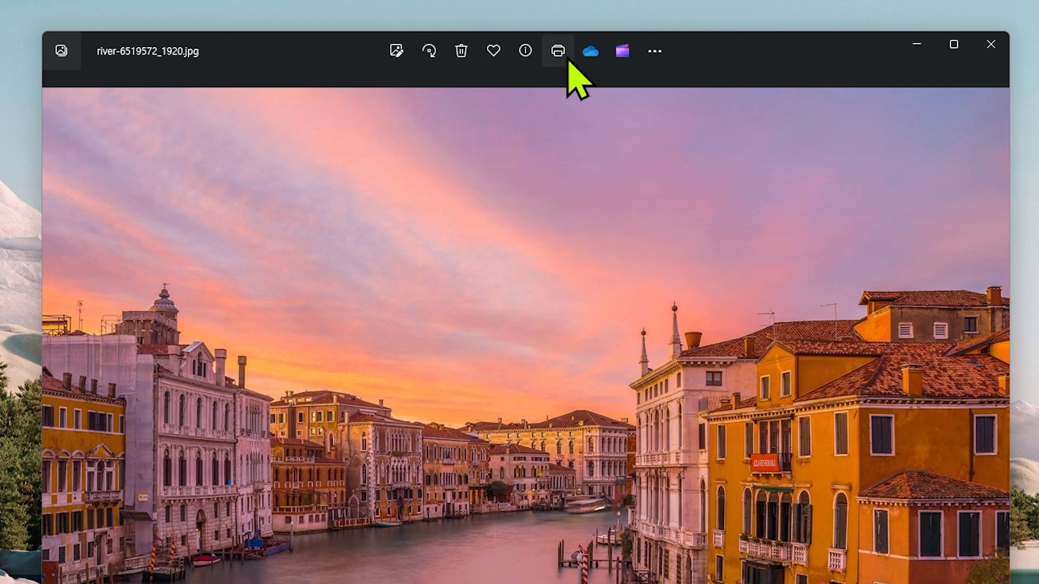
- Set the river photo's resize option to percentage with a width of 50%
{"action": "left_click", "coordinate": [653, 54]}
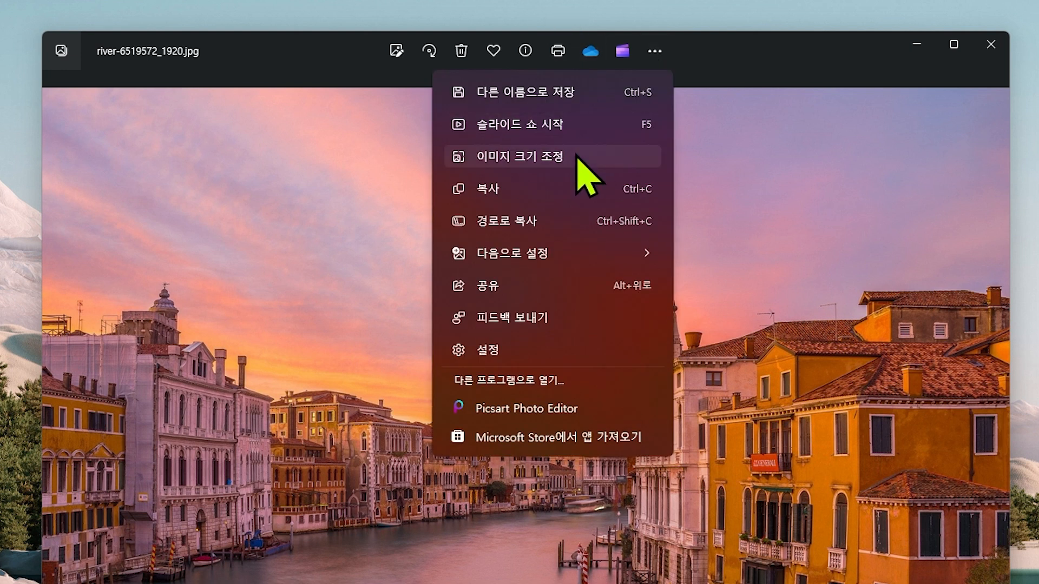
{"action": "left_click", "coordinate": [577, 157]}
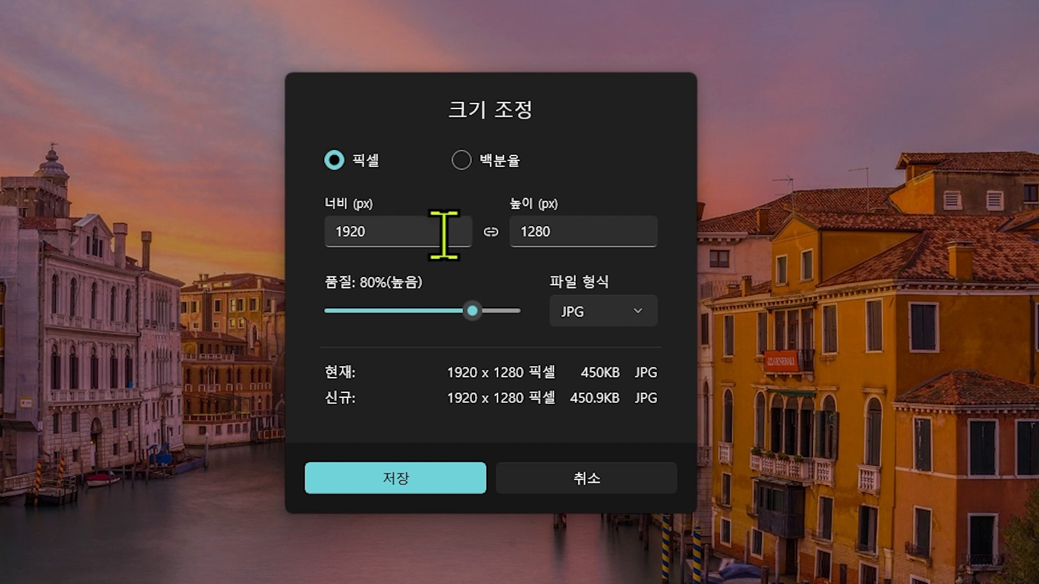
{"action": "left_click", "coordinate": [461, 160]}
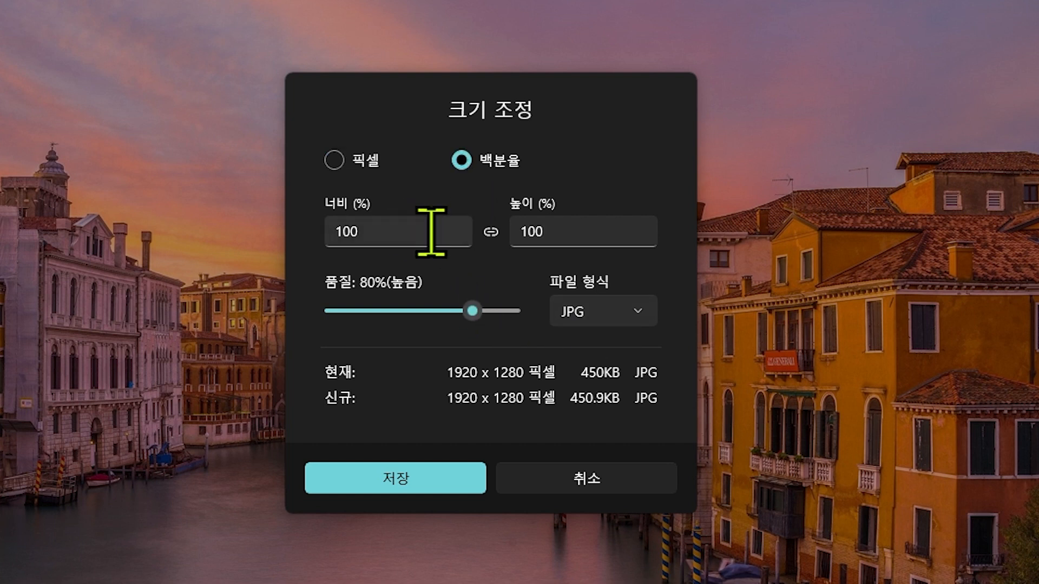
{"action": "left_click", "coordinate": [431, 232]}
{"action": "type", "text": "50"}
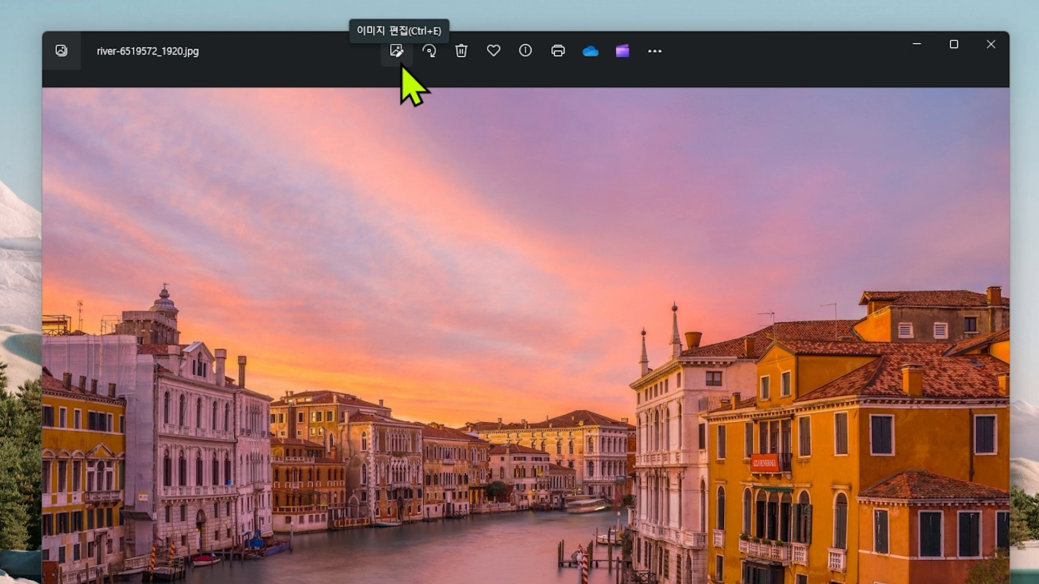
- Open the river photo for editing and maximize the editor window
{"action": "left_click", "coordinate": [399, 61]}
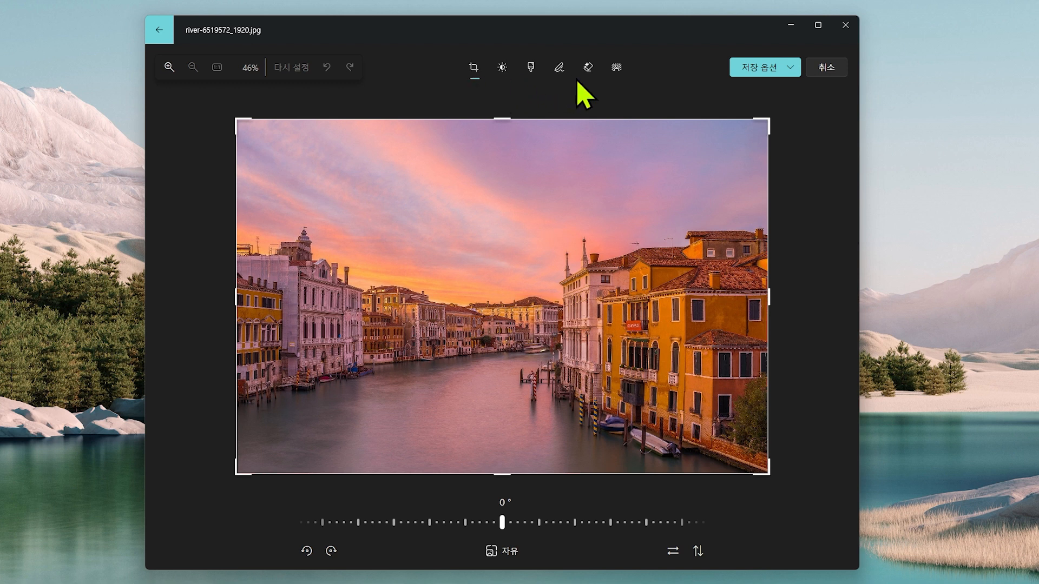
{"action": "left_click", "coordinate": [818, 25]}
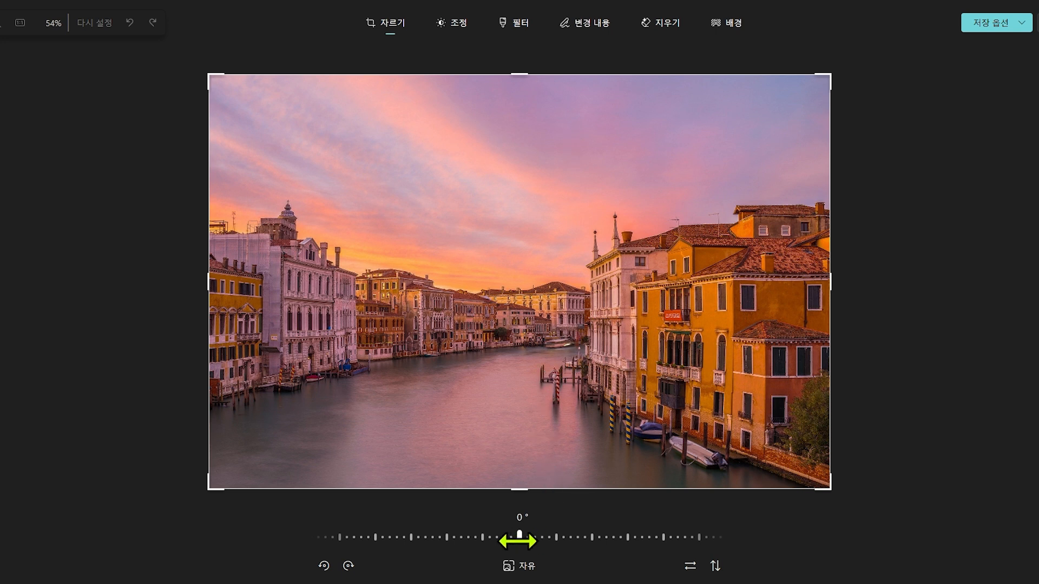
- Try straightening the photo by a small angle, and rotate it 180° clockwise and back again
{"action": "mouse_move", "coordinate": [518, 541]}
{"action": "left_mouse_down"}
{"action": "mouse_move", "coordinate": [447, 545]}
{"action": "mouse_move", "coordinate": [557, 541]}
{"action": "mouse_move", "coordinate": [525, 541]}
{"action": "left_mouse_up"}
{"action": "mouse_move", "coordinate": [522, 538]}
{"action": "left_mouse_down"}
{"action": "mouse_move", "coordinate": [544, 539]}
{"action": "mouse_move", "coordinate": [533, 539]}
{"action": "left_mouse_up"}
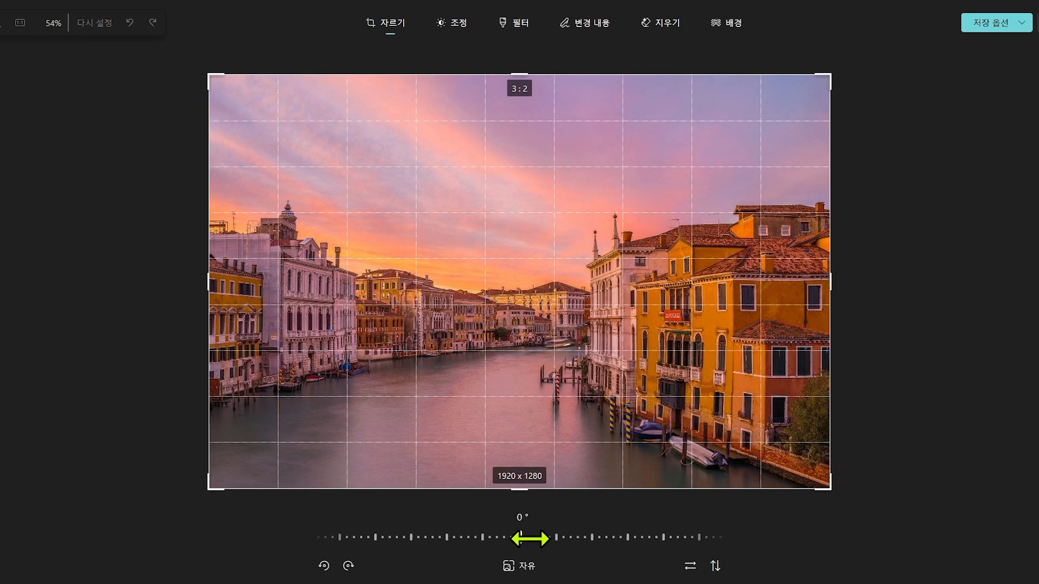
{"action": "left_click", "coordinate": [349, 566]}
{"action": "left_click", "coordinate": [348, 566]}
{"action": "left_click", "coordinate": [325, 566]}
{"action": "left_click", "coordinate": [324, 566]}
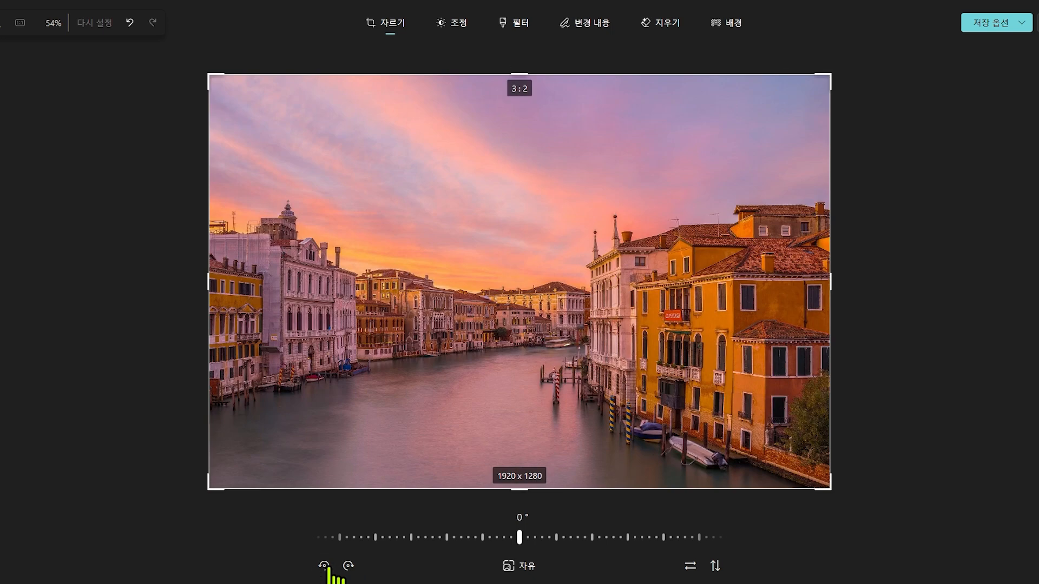
- Flip the photo horizontally and back, and vertically and back
{"action": "left_click", "coordinate": [691, 566]}
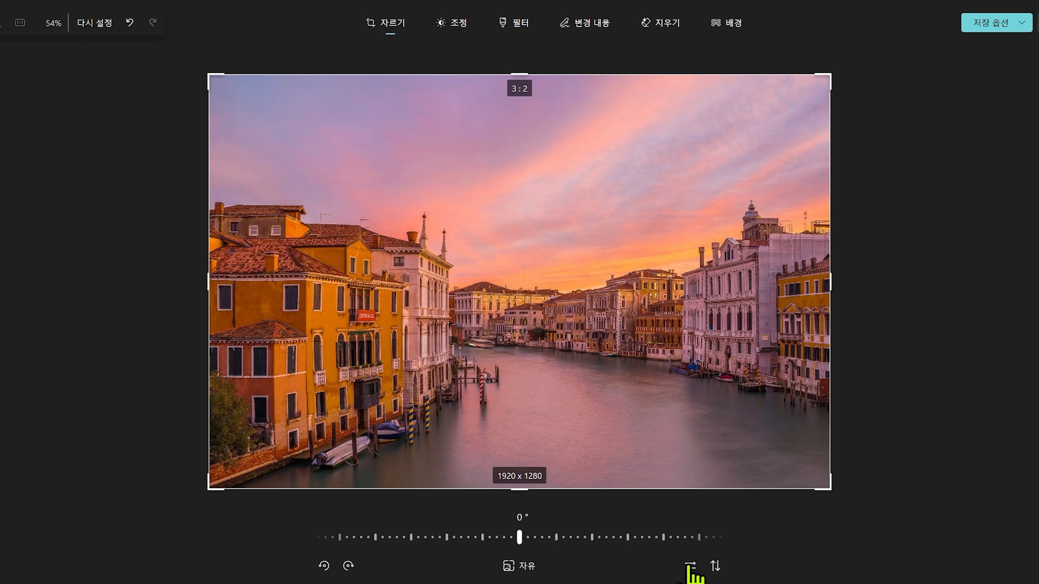
{"action": "left_click", "coordinate": [690, 566]}
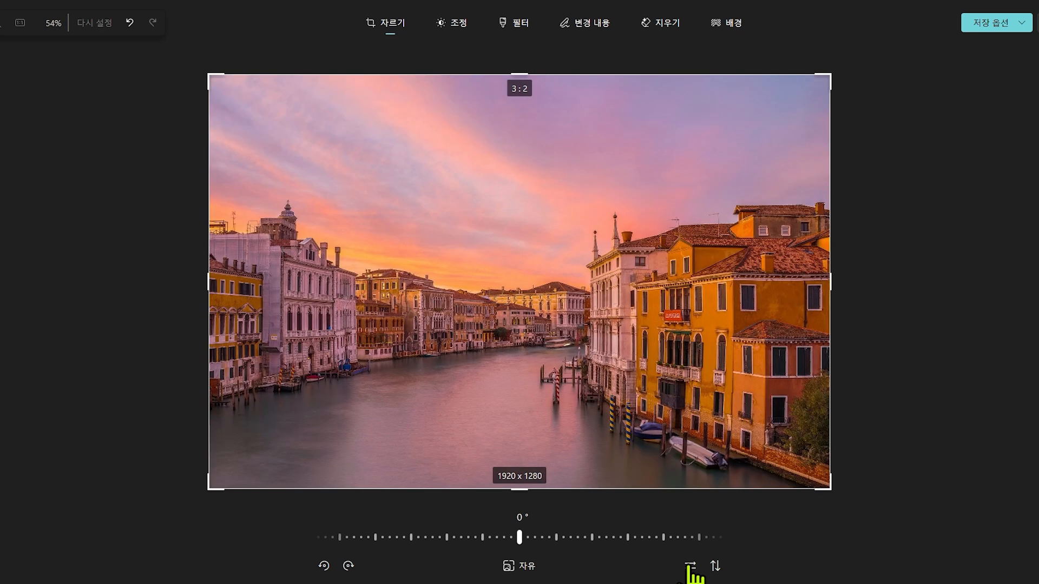
{"action": "left_click", "coordinate": [715, 566]}
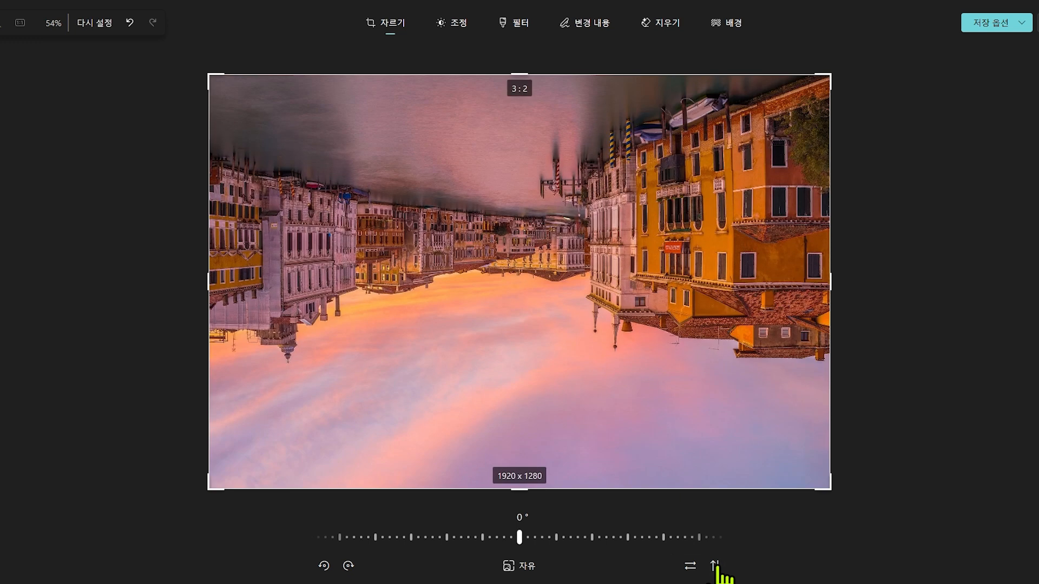
{"action": "left_click", "coordinate": [715, 566]}
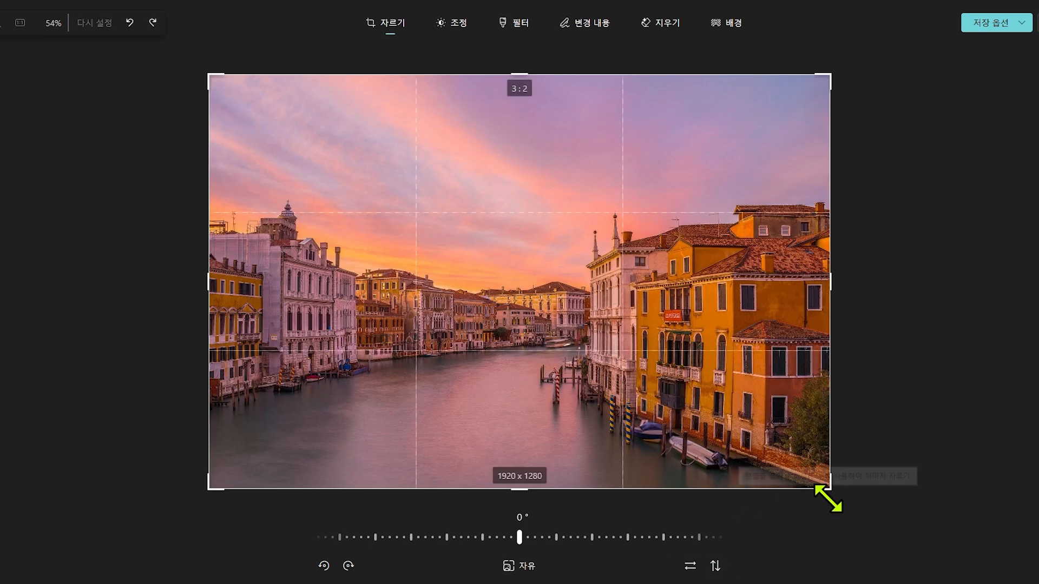
- Crop the photo from its lower-right corner to about 1297 x 788 px and shift the image upward within the frame
{"action": "left_click_drag", "start_coordinate": [828, 498], "coordinate": [636, 337]}
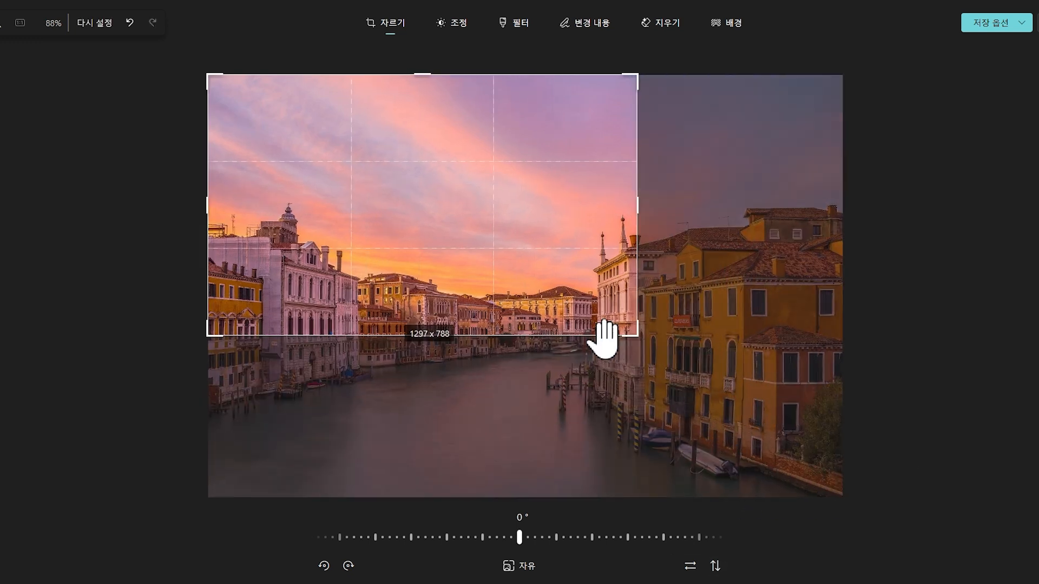
{"action": "left_click_drag", "start_coordinate": [460, 417], "coordinate": [479, 273]}
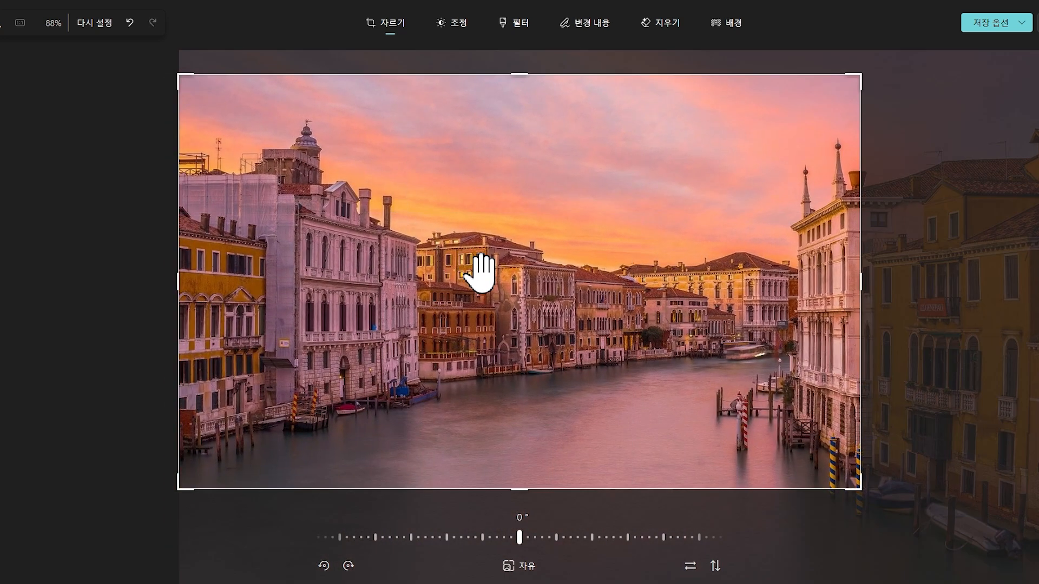
- Try a 16:9 crop ratio, then switch to 4:5 and shrink the frame from its lower-left corner to about 715 x 894 px
{"action": "left_click", "coordinate": [519, 566]}
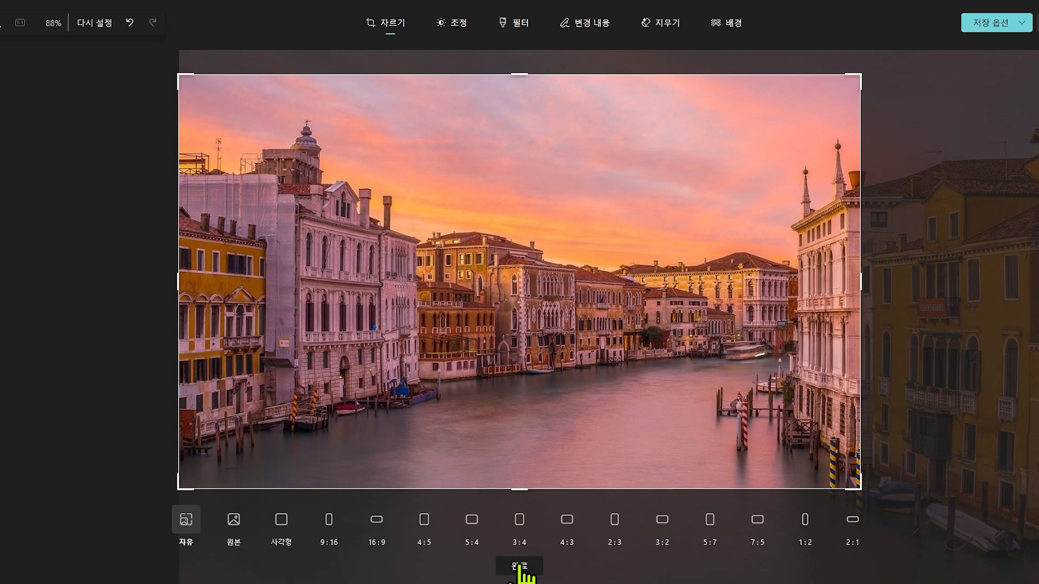
{"action": "left_click", "coordinate": [376, 536]}
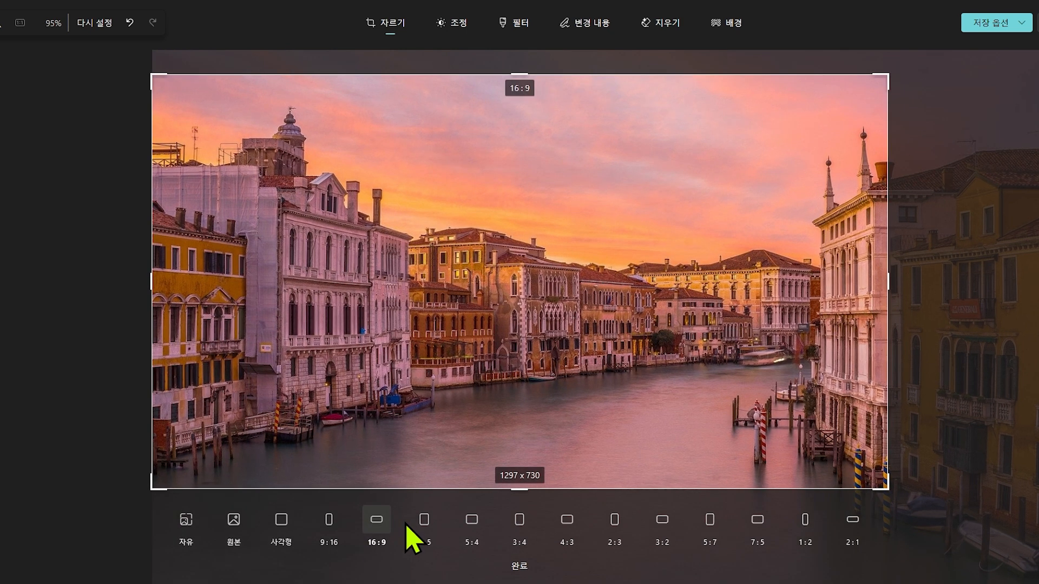
{"action": "left_click", "coordinate": [418, 525]}
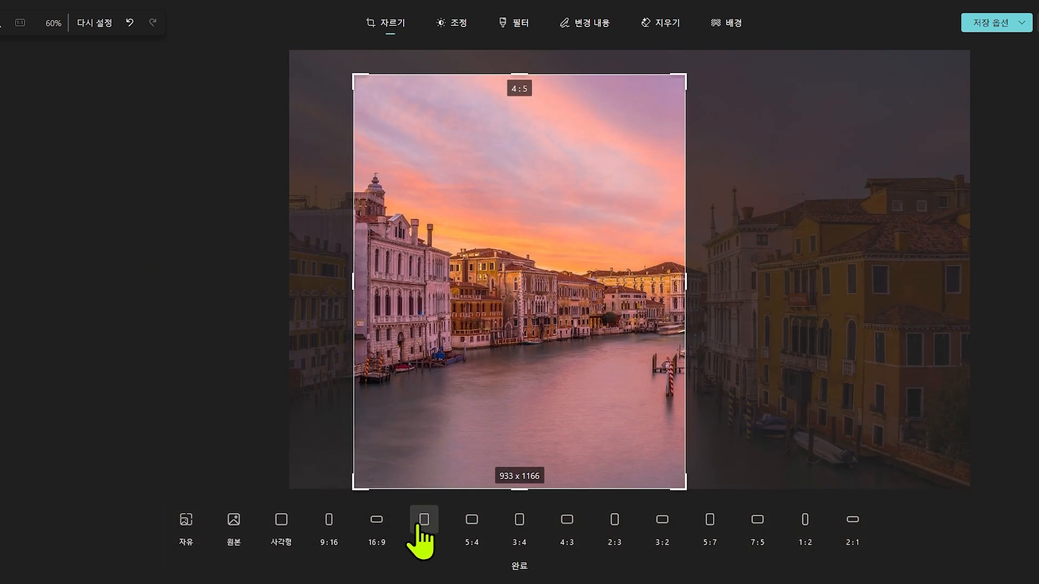
{"action": "left_click_drag", "start_coordinate": [348, 494], "coordinate": [440, 404]}
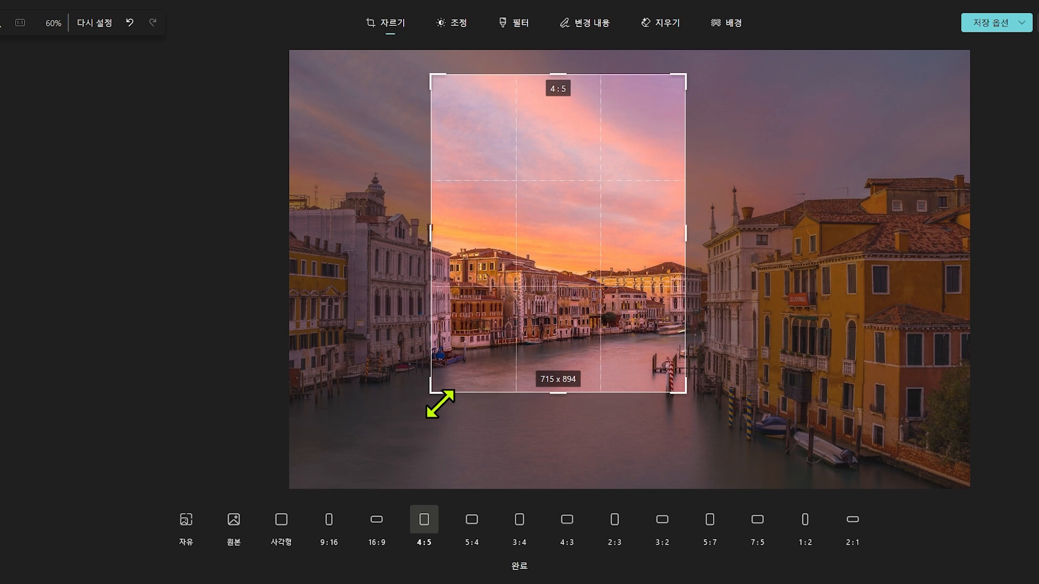
{"action": "left_click_drag", "start_coordinate": [440, 404], "coordinate": [440, 404]}
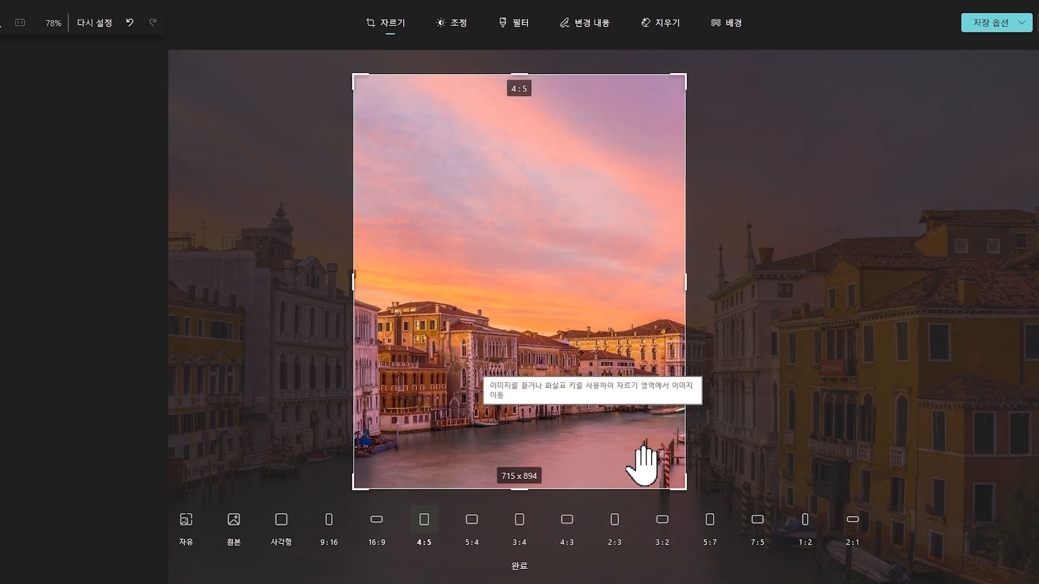
- Return the crop to the free ratio and expand the frame to the full 1920 x 1280 px photo
{"action": "left_click", "coordinate": [187, 522]}
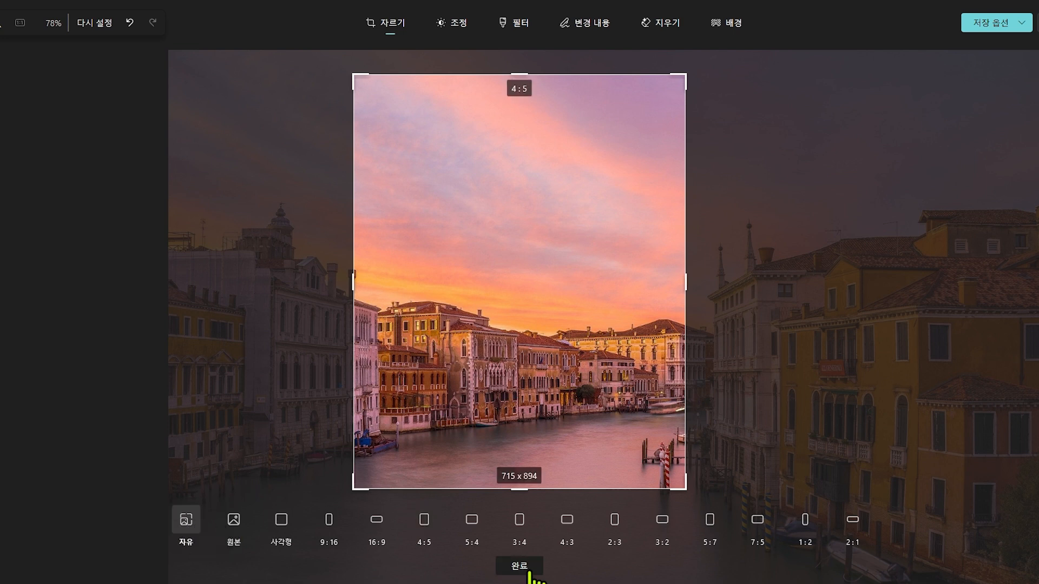
{"action": "left_click", "coordinate": [520, 566]}
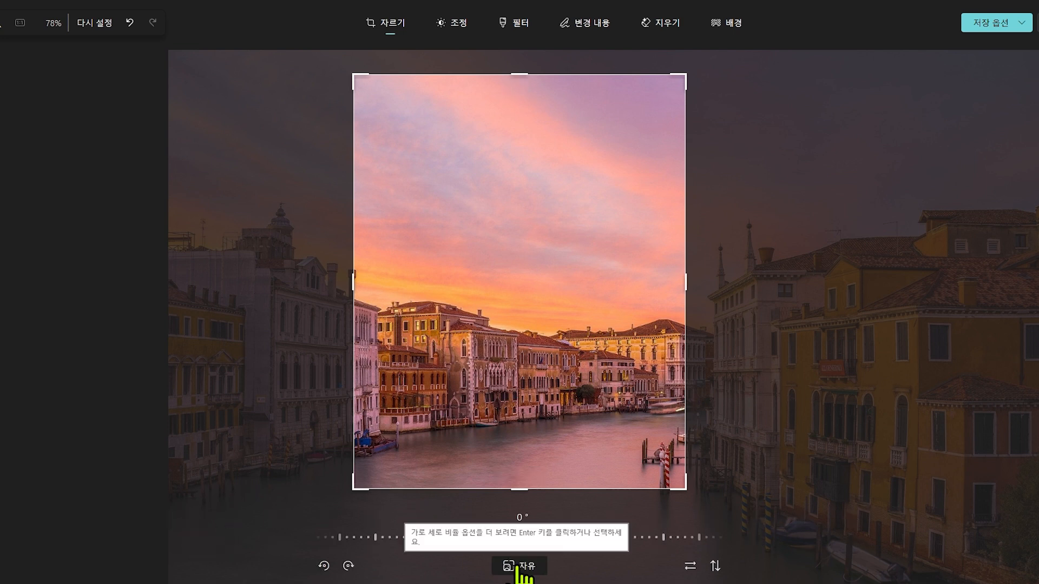
{"action": "left_click_drag", "start_coordinate": [686, 489], "coordinate": [884, 552]}
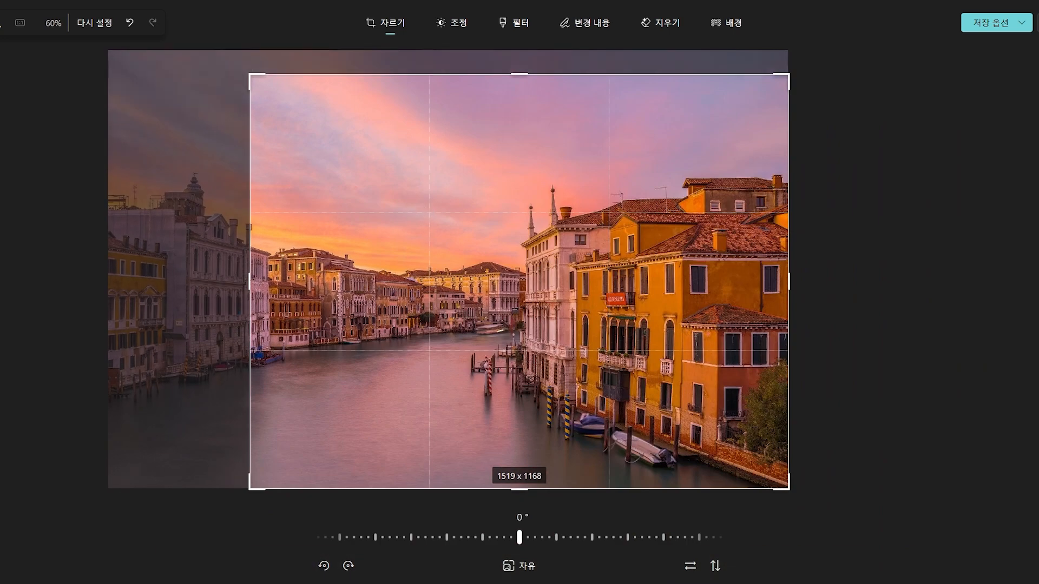
{"action": "left_click_drag", "start_coordinate": [250, 75], "coordinate": [108, 28]}
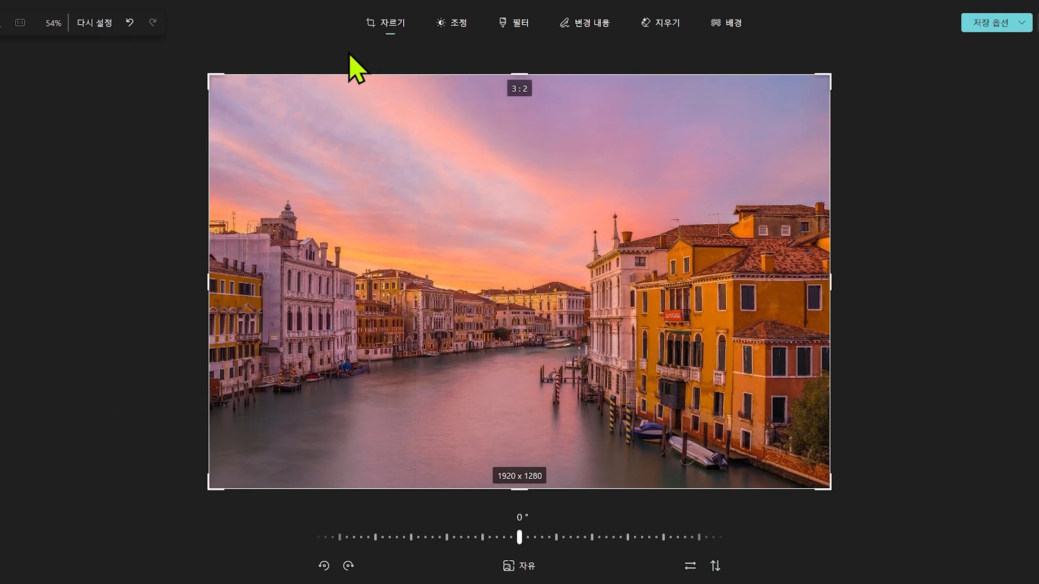
- Set the photo's brightness to 21, exposure to 13, contrast to 36 and highlights (강조) to 28
{"action": "left_click", "coordinate": [451, 26]}
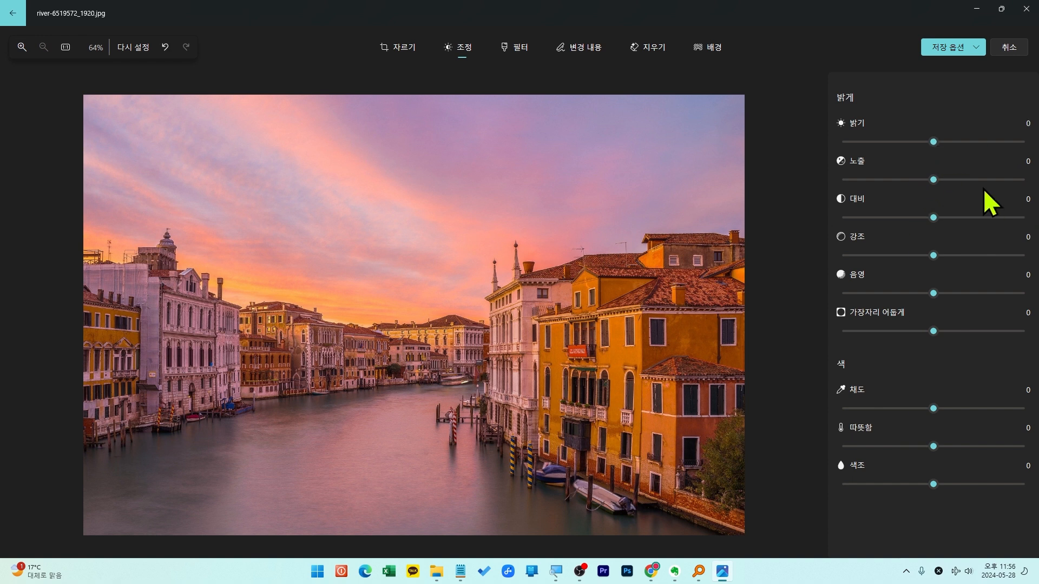
{"action": "left_click_drag", "start_coordinate": [933, 142], "coordinate": [900, 141]}
{"action": "left_click_drag", "start_coordinate": [872, 140], "coordinate": [956, 139]}
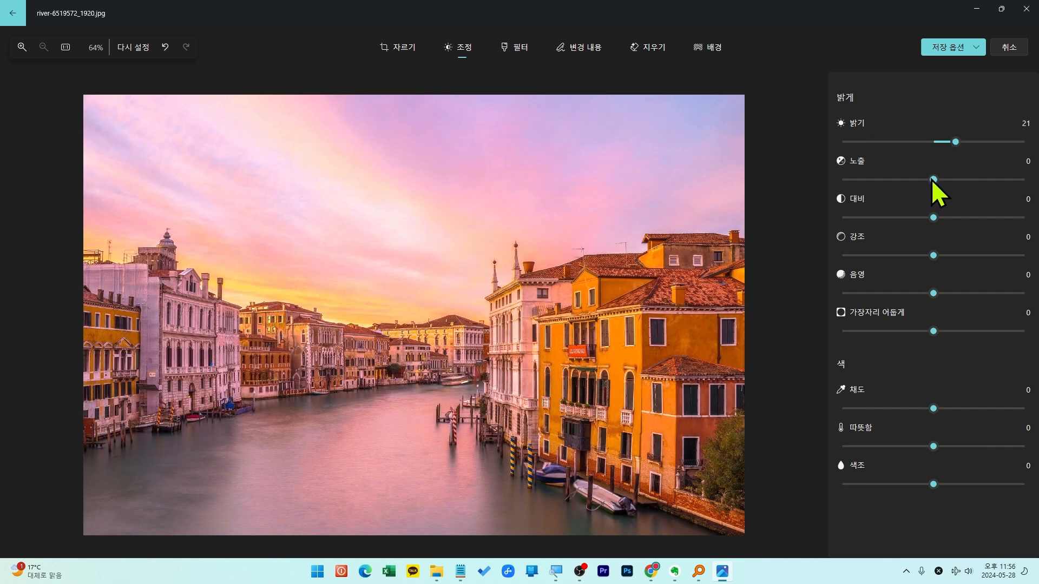
{"action": "left_click_drag", "start_coordinate": [934, 218], "coordinate": [969, 217]}
{"action": "left_click_drag", "start_coordinate": [933, 256], "coordinate": [963, 265]}
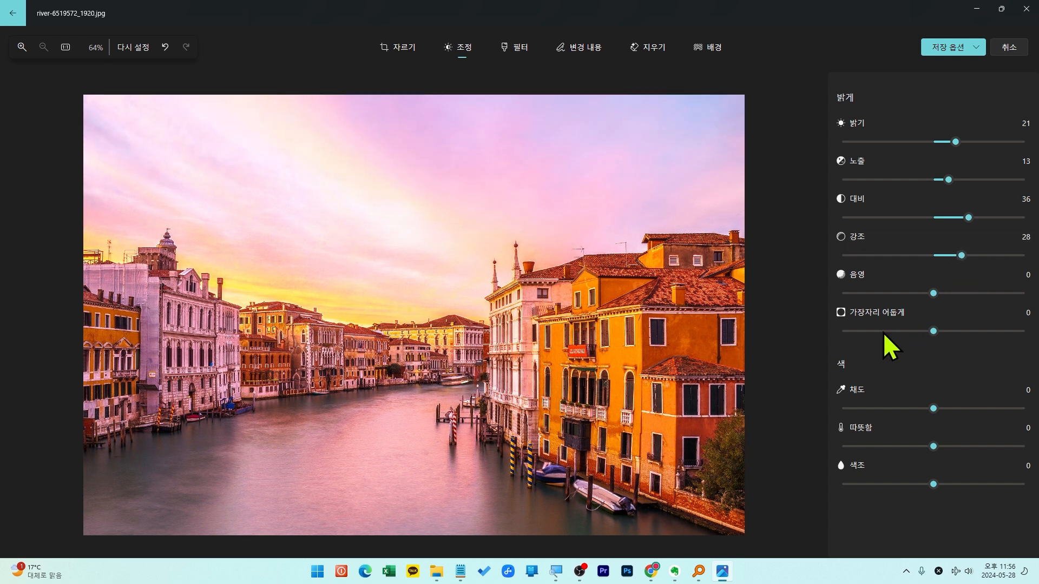
- Set the vignette (가장자리 어둡게) to 100 and try adjusting the saturation
{"action": "left_click_drag", "start_coordinate": [933, 332], "coordinate": [1020, 334]}
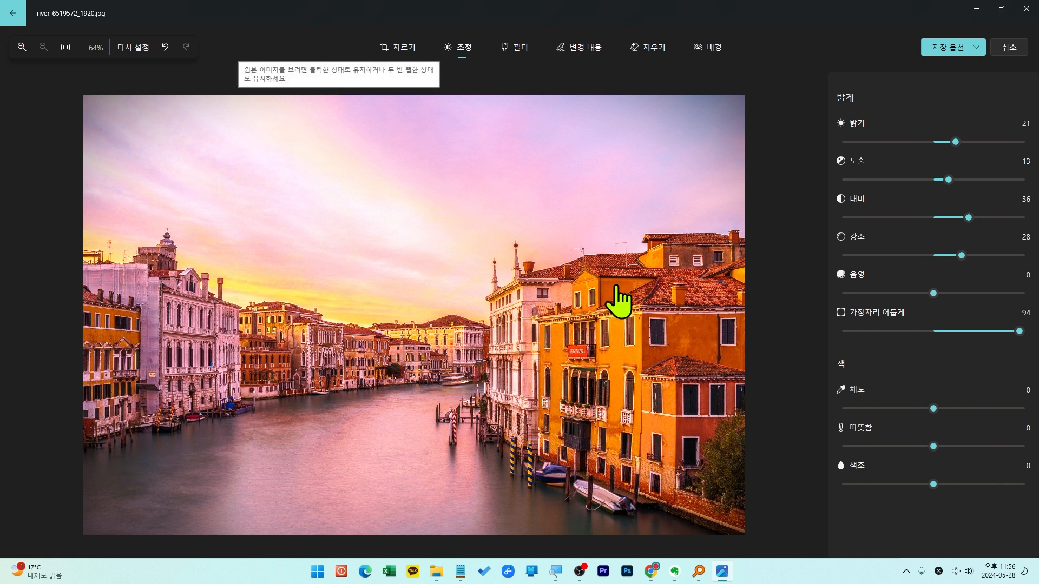
{"action": "mouse_move", "coordinate": [1018, 335]}
{"action": "left_mouse_down"}
{"action": "mouse_move", "coordinate": [931, 339]}
{"action": "mouse_move", "coordinate": [986, 353]}
{"action": "mouse_move", "coordinate": [1036, 341]}
{"action": "left_mouse_up"}
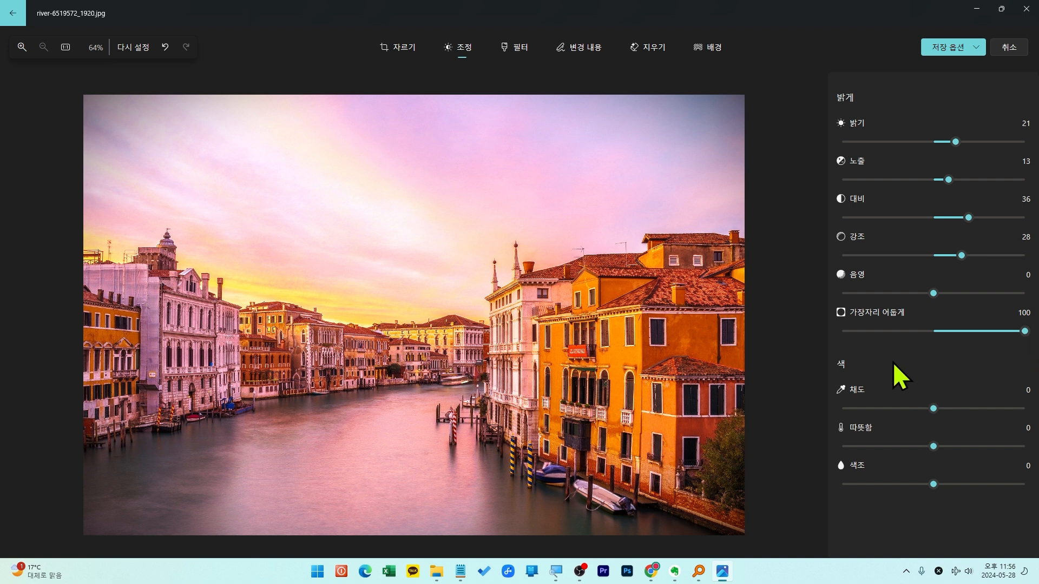
{"action": "mouse_move", "coordinate": [936, 409]}
{"action": "left_mouse_down"}
{"action": "mouse_move", "coordinate": [1002, 404]}
{"action": "mouse_move", "coordinate": [934, 416]}
{"action": "left_mouse_up"}
{"action": "left_click_drag", "start_coordinate": [932, 409], "coordinate": [915, 450]}
- Try the 굵기, 쿨톤 흑백, 웜톤 흑백 and 선명한 쿨톤 filters on the photo
{"action": "left_click", "coordinate": [513, 62]}
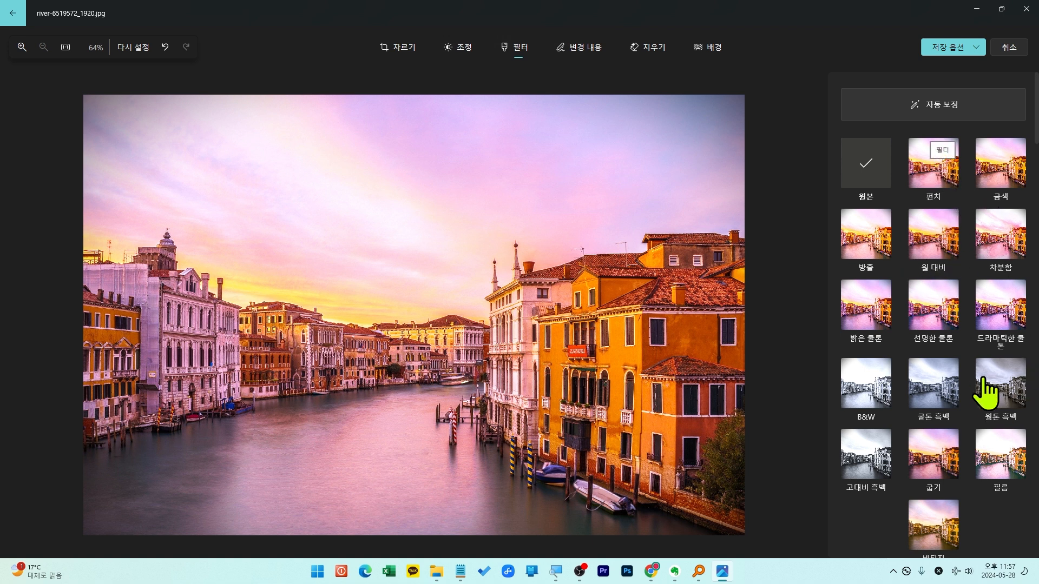
{"action": "scroll", "coordinate": [945, 244], "scroll_direction": "down", "scroll_amount": 2}
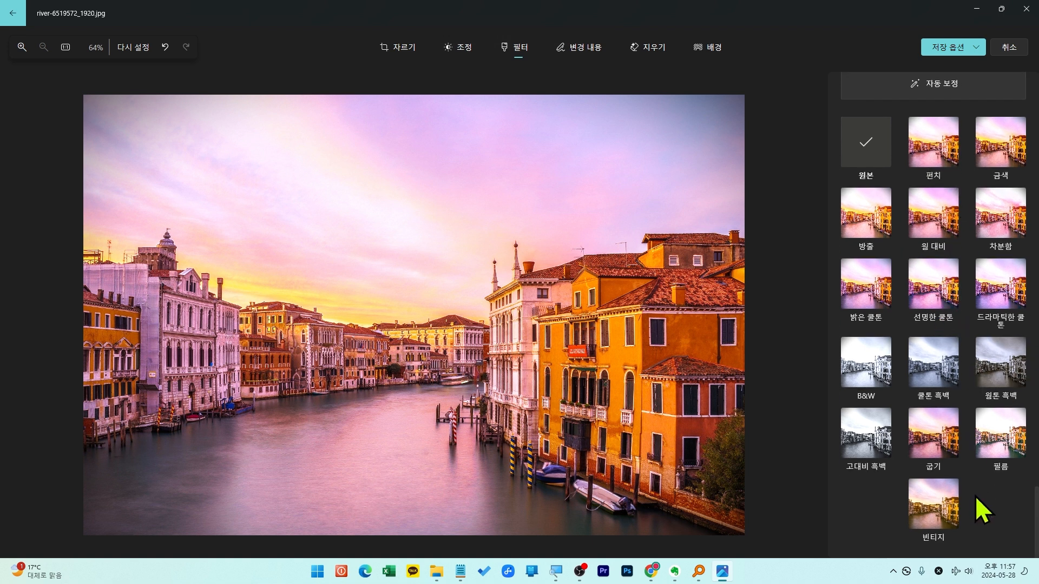
{"action": "left_click", "coordinate": [953, 520]}
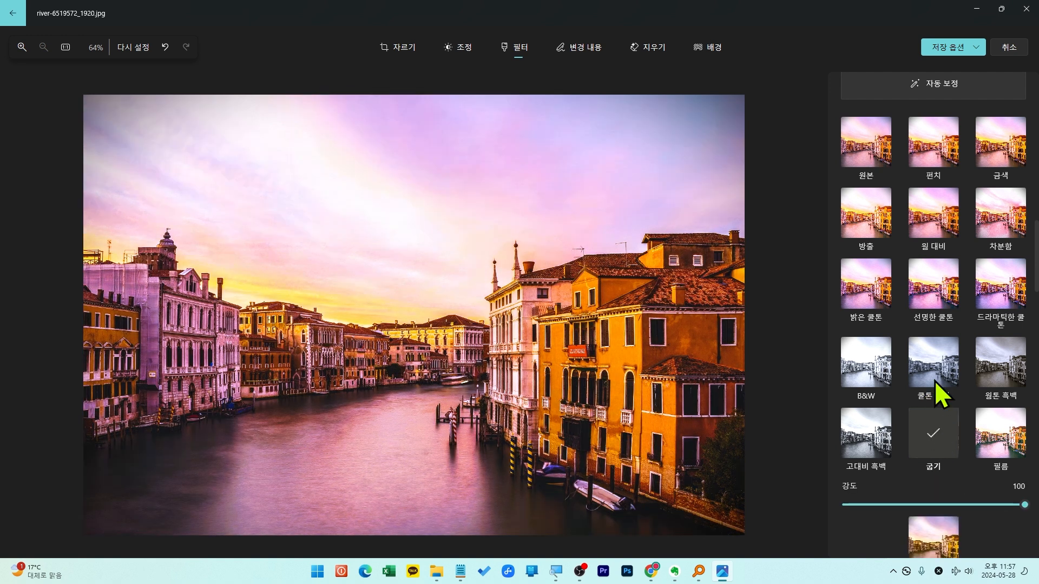
{"action": "left_click", "coordinate": [935, 382]}
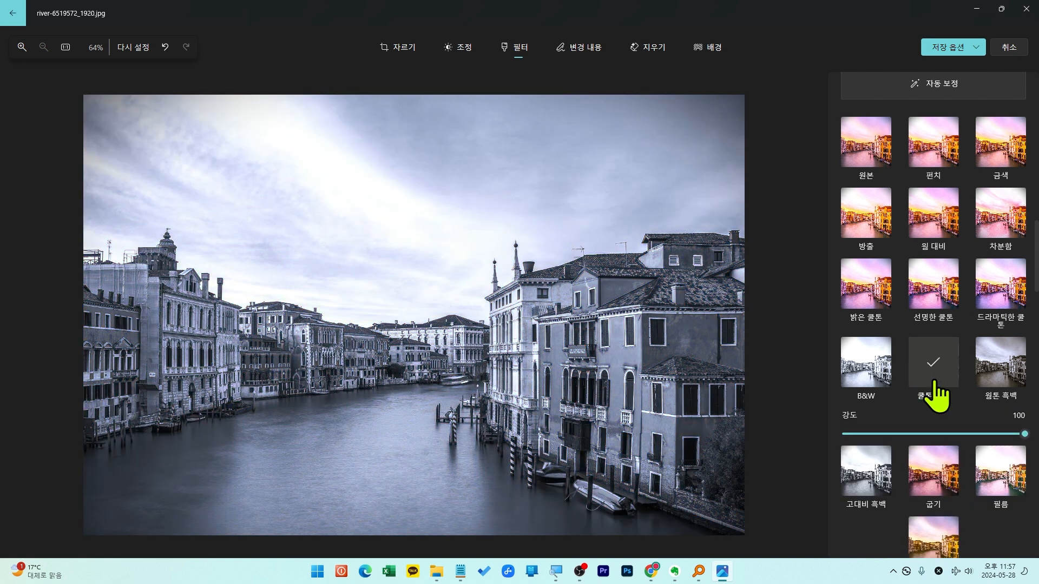
{"action": "left_click", "coordinate": [981, 372]}
{"action": "left_click", "coordinate": [940, 301]}
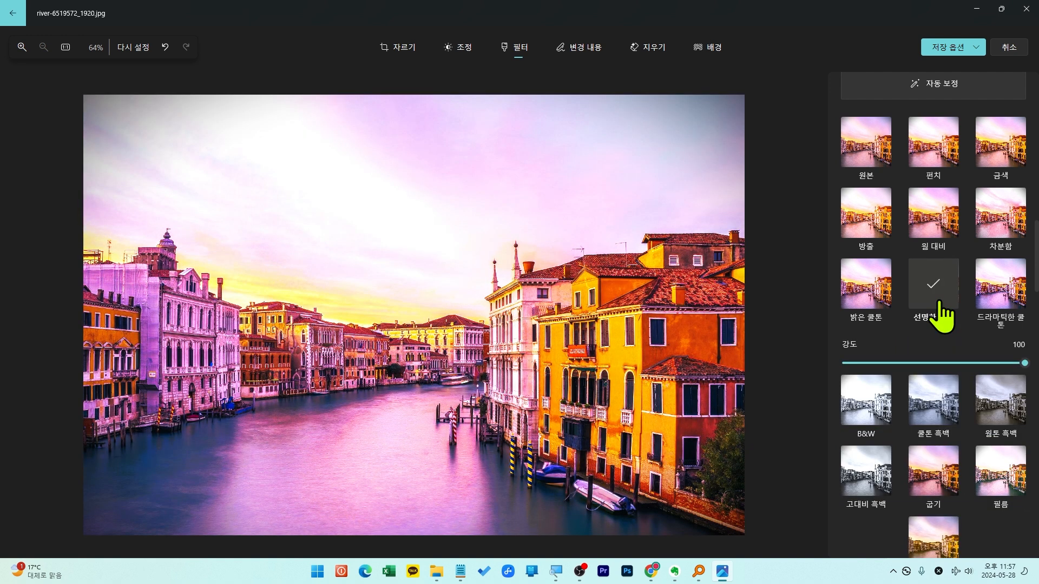
- Apply the 쿨톤 흑백 filter, try intensities 0 and 100, settle on 40, and apply auto enhance (자동 보정)
{"action": "left_click", "coordinate": [934, 403]}
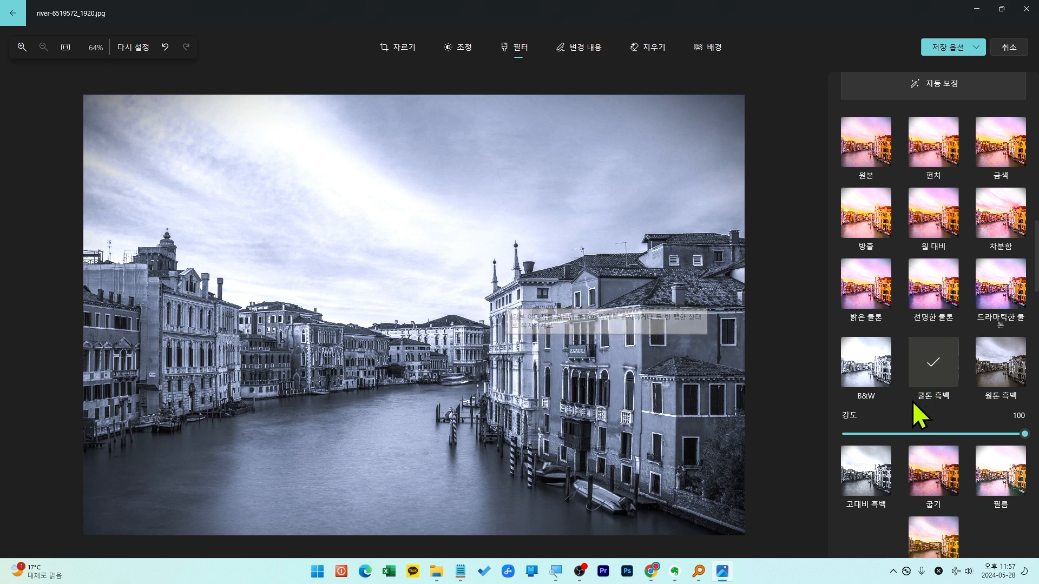
{"action": "left_click_drag", "start_coordinate": [1023, 434], "coordinate": [844, 434]}
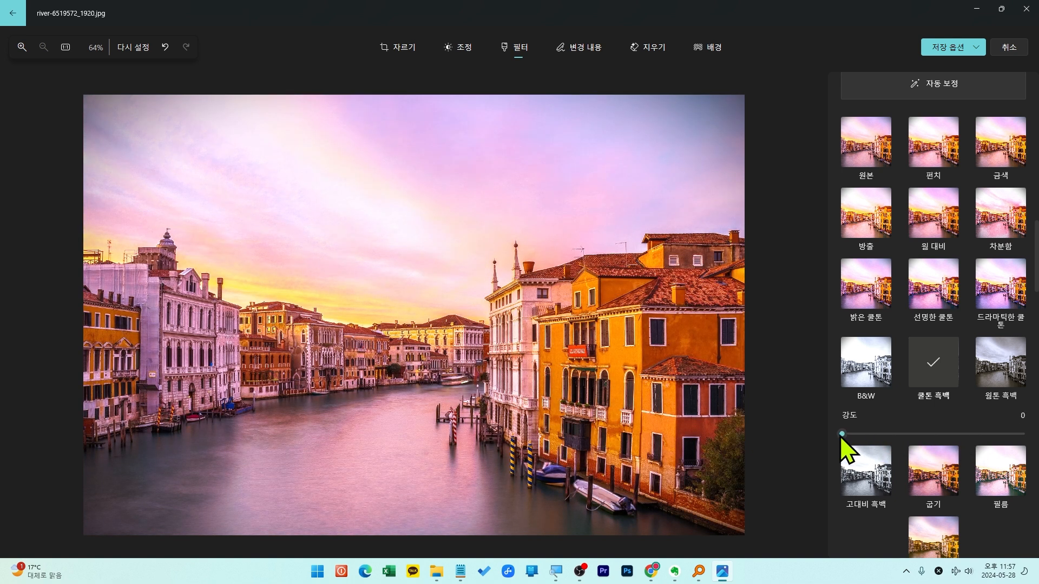
{"action": "left_click", "coordinate": [1025, 434]}
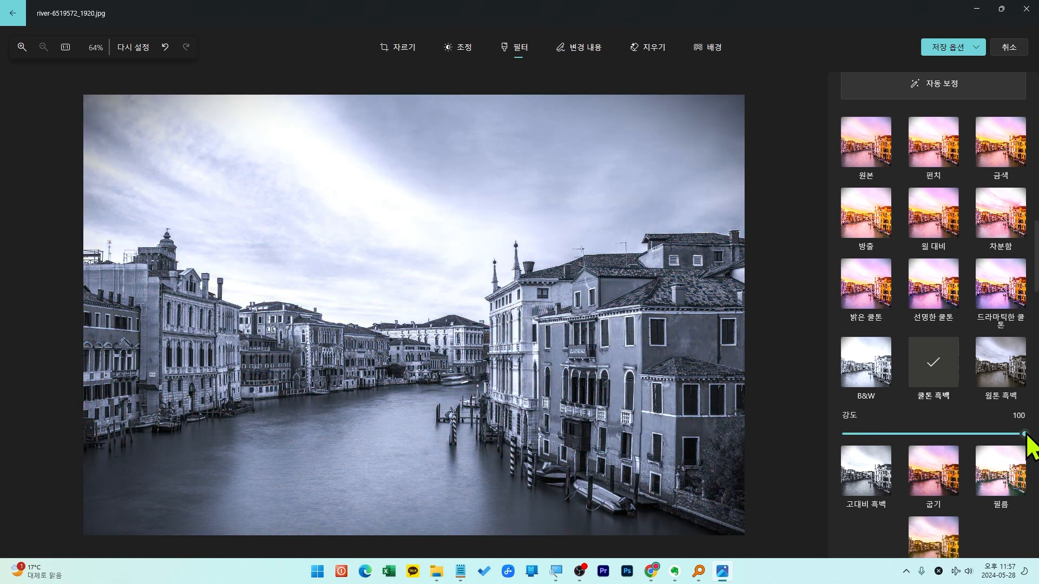
{"action": "left_click_drag", "start_coordinate": [1025, 435], "coordinate": [916, 434]}
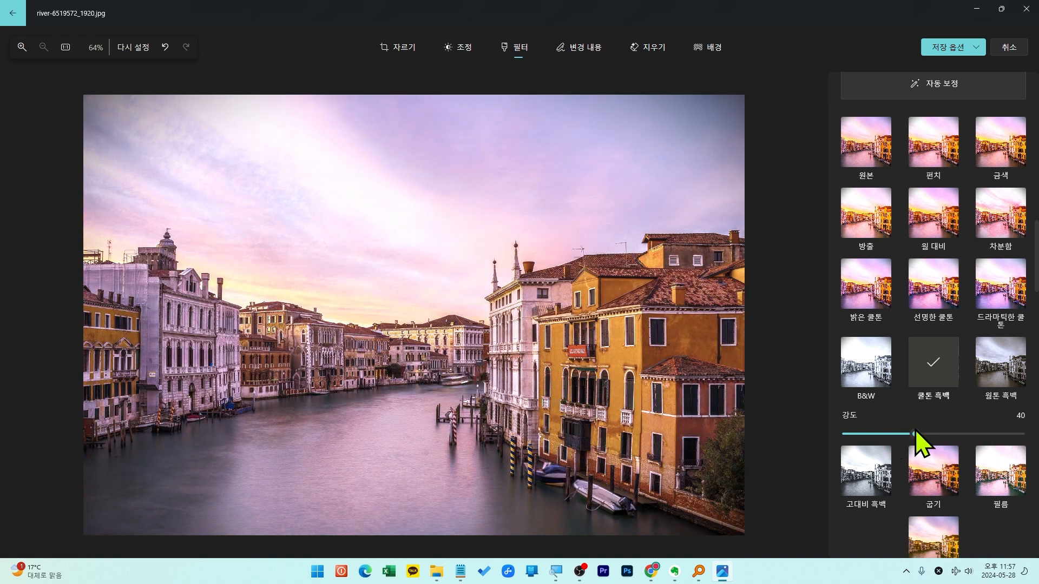
{"action": "scroll", "coordinate": [920, 427], "scroll_direction": "up", "scroll_amount": 1}
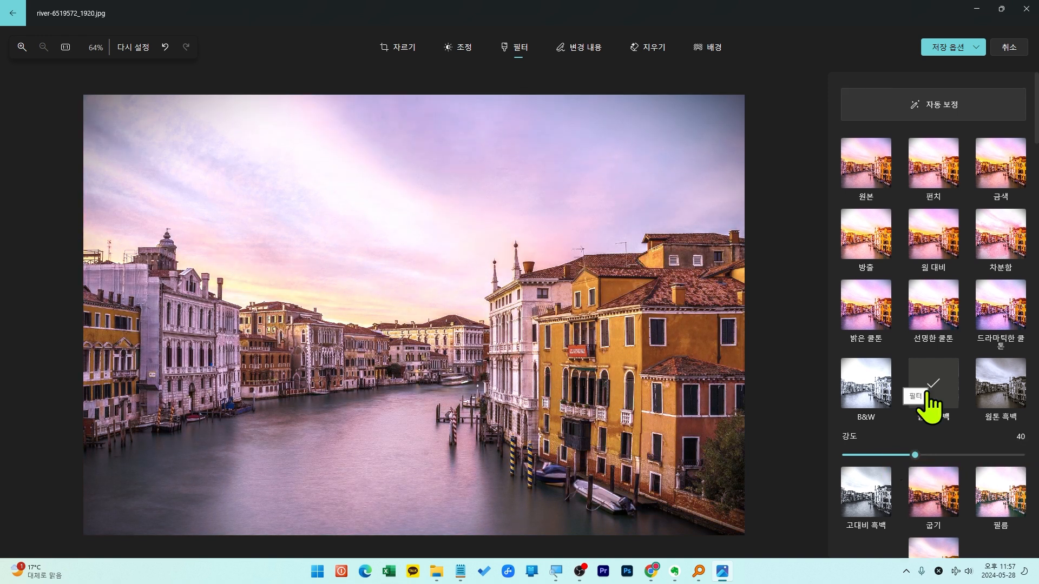
{"action": "left_click", "coordinate": [934, 134]}
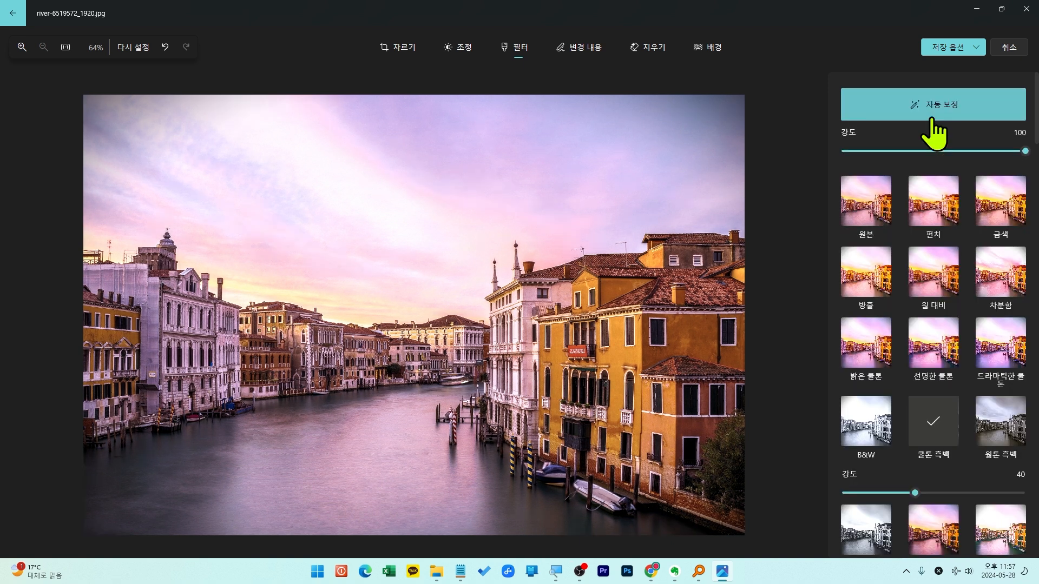
- Set the first markup pen to orange-yellow and draw two freehand strokes across the river
{"action": "left_click", "coordinate": [582, 64]}
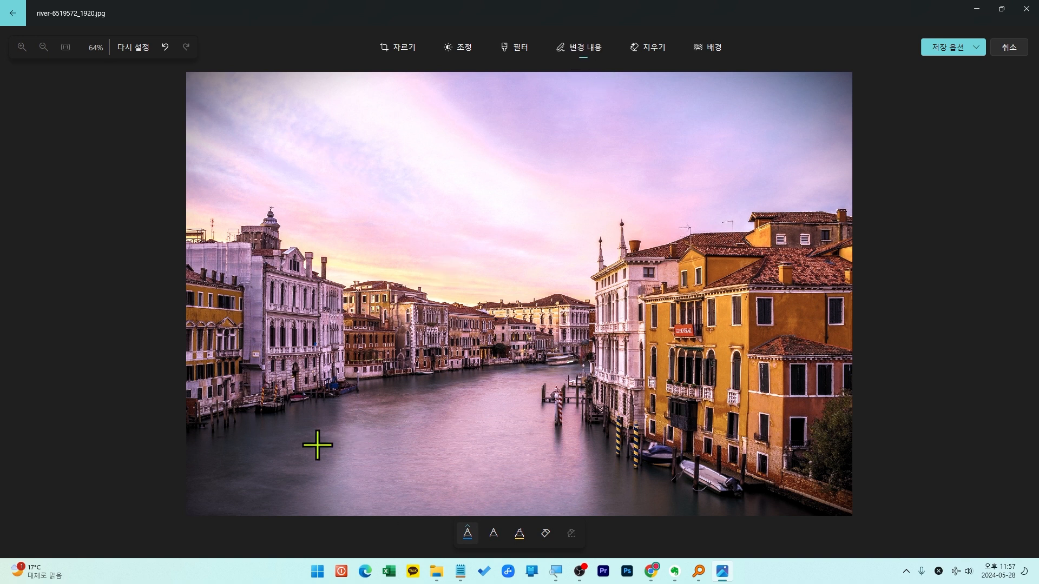
{"action": "left_click", "coordinate": [466, 535]}
{"action": "left_click", "coordinate": [493, 537]}
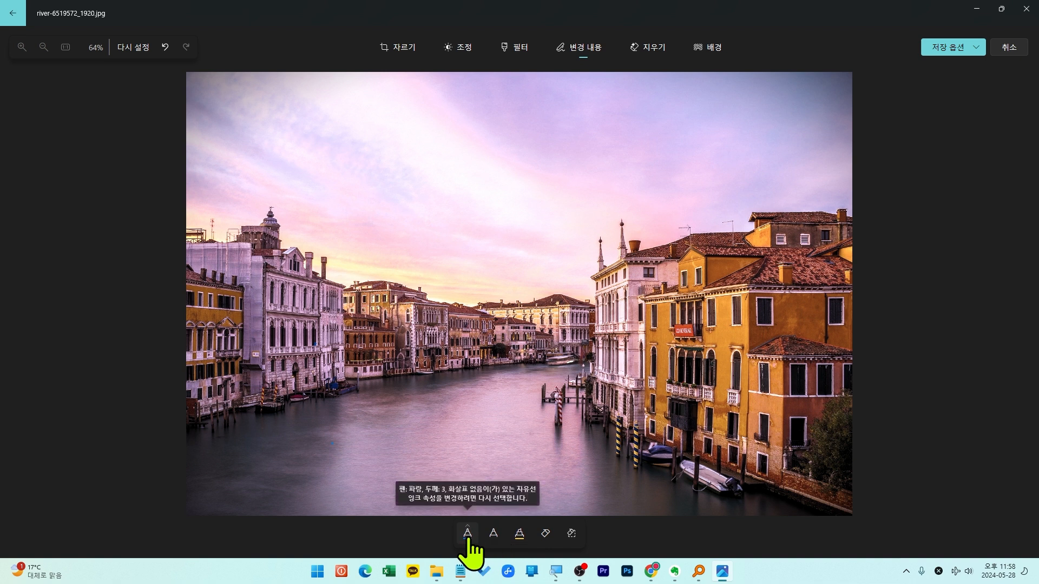
{"action": "left_click", "coordinate": [467, 535]}
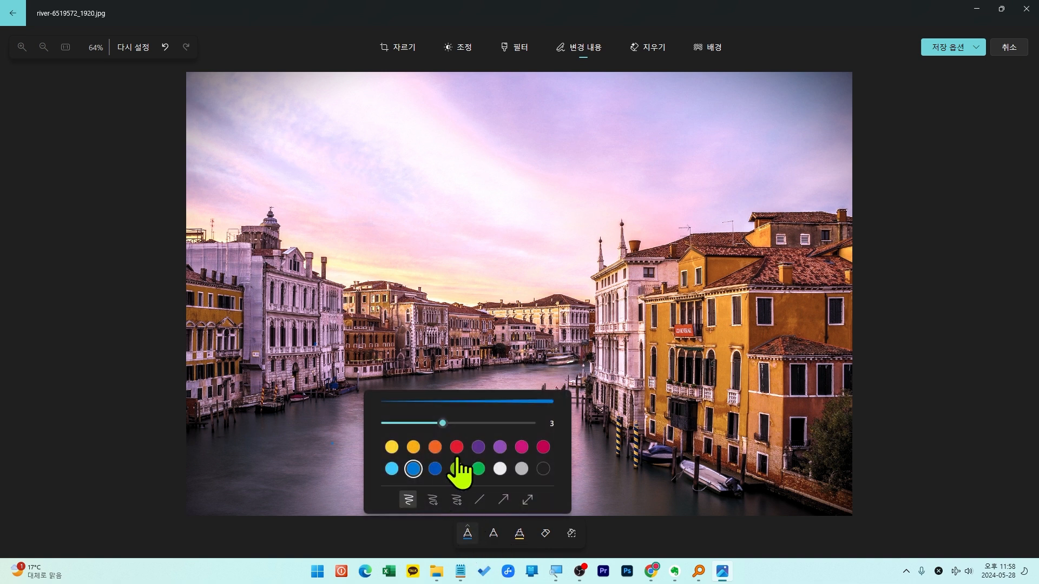
{"action": "left_click", "coordinate": [413, 448]}
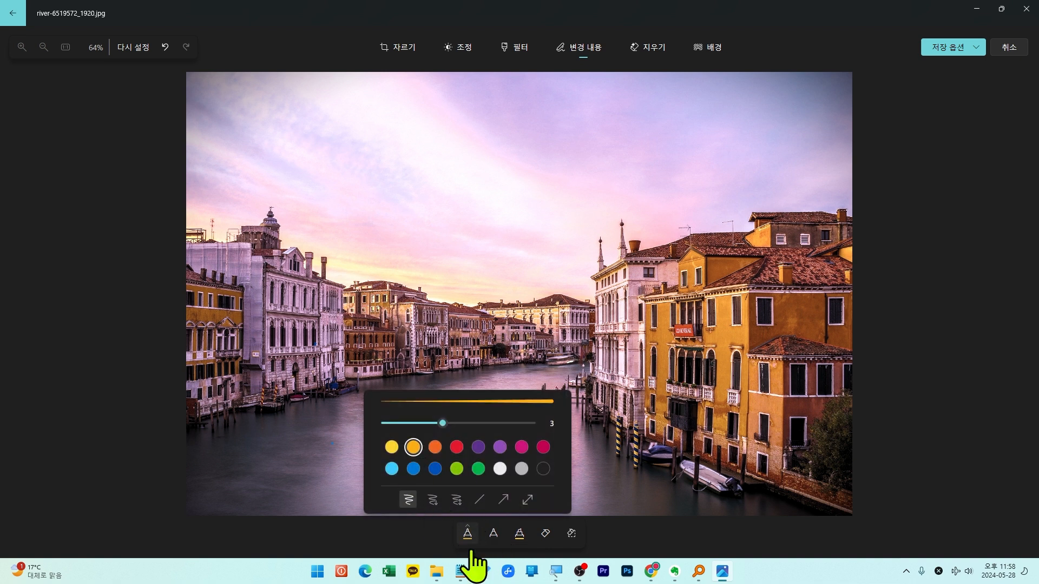
{"action": "left_click", "coordinate": [395, 540]}
{"action": "mouse_move", "coordinate": [334, 445]}
{"action": "left_mouse_down"}
{"action": "mouse_move", "coordinate": [389, 395]}
{"action": "mouse_move", "coordinate": [515, 447]}
{"action": "mouse_move", "coordinate": [530, 433]}
{"action": "left_mouse_up"}
{"action": "mouse_move", "coordinate": [483, 391]}
{"action": "left_mouse_down"}
{"action": "mouse_move", "coordinate": [449, 456]}
{"action": "mouse_move", "coordinate": [490, 488]}
{"action": "mouse_move", "coordinate": [521, 464]}
{"action": "mouse_move", "coordinate": [551, 477]}
{"action": "left_mouse_up"}
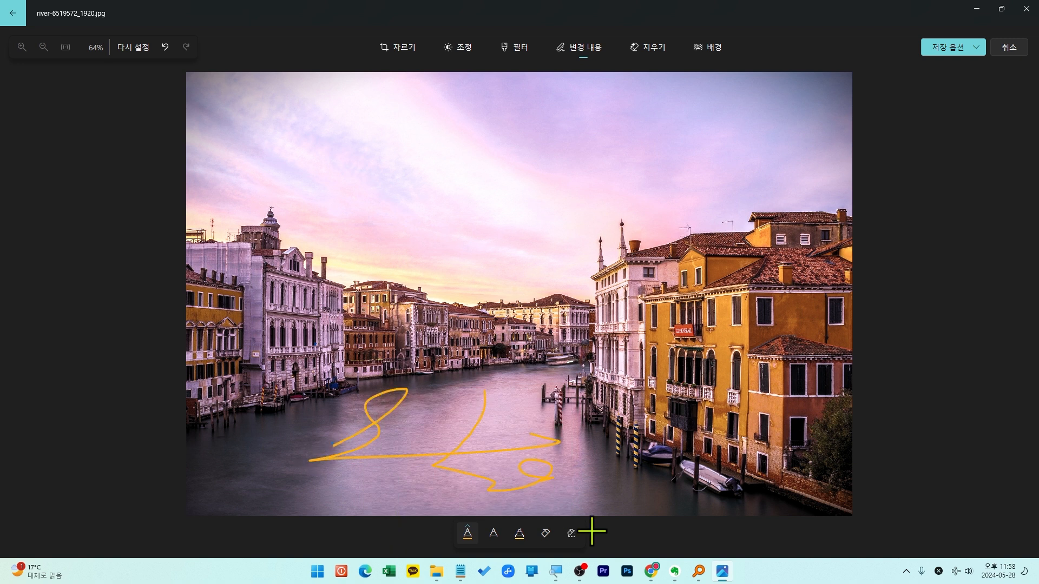
- Erase both orange-yellow pen strokes from the river
{"action": "left_click", "coordinate": [546, 538]}
{"action": "left_click", "coordinate": [539, 484]}
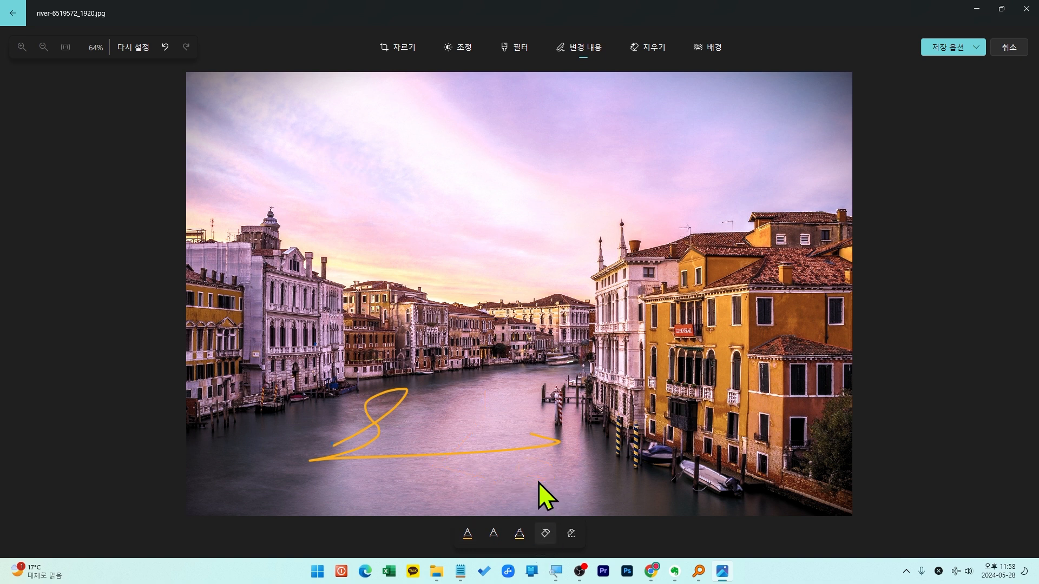
{"action": "left_click", "coordinate": [503, 456]}
- Draw two freehand black strokes across the sky with the second pen, and clear all the ink
{"action": "left_click", "coordinate": [496, 532]}
{"action": "mouse_move", "coordinate": [349, 193]}
{"action": "left_mouse_down"}
{"action": "mouse_move", "coordinate": [371, 174]}
{"action": "mouse_move", "coordinate": [852, 180]}
{"action": "left_mouse_up"}
{"action": "mouse_move", "coordinate": [672, 139]}
{"action": "left_mouse_down"}
{"action": "mouse_move", "coordinate": [589, 239]}
{"action": "mouse_move", "coordinate": [668, 246]}
{"action": "mouse_move", "coordinate": [611, 234]}
{"action": "left_mouse_up"}
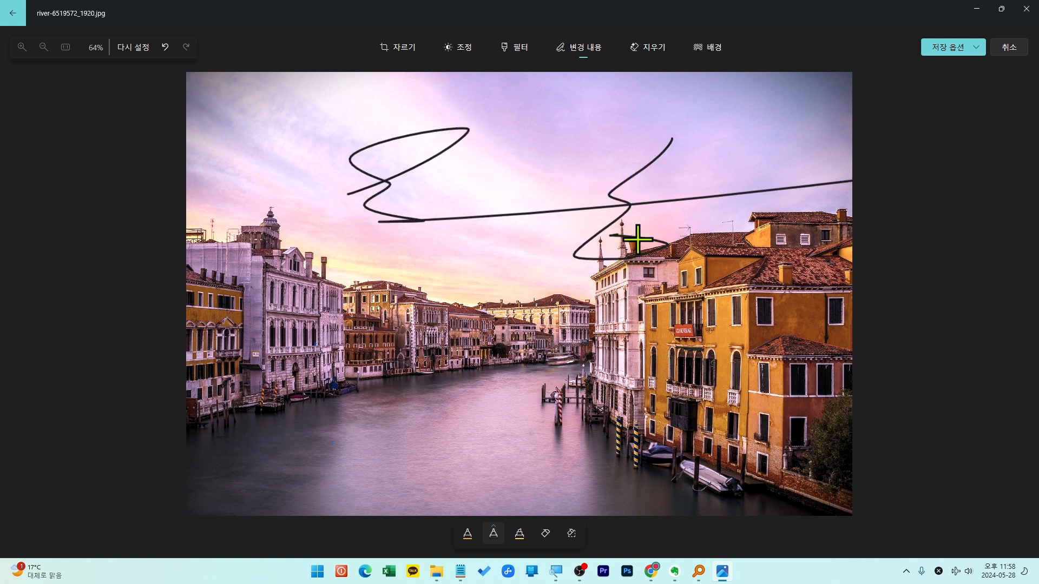
{"action": "left_click", "coordinate": [572, 534]}
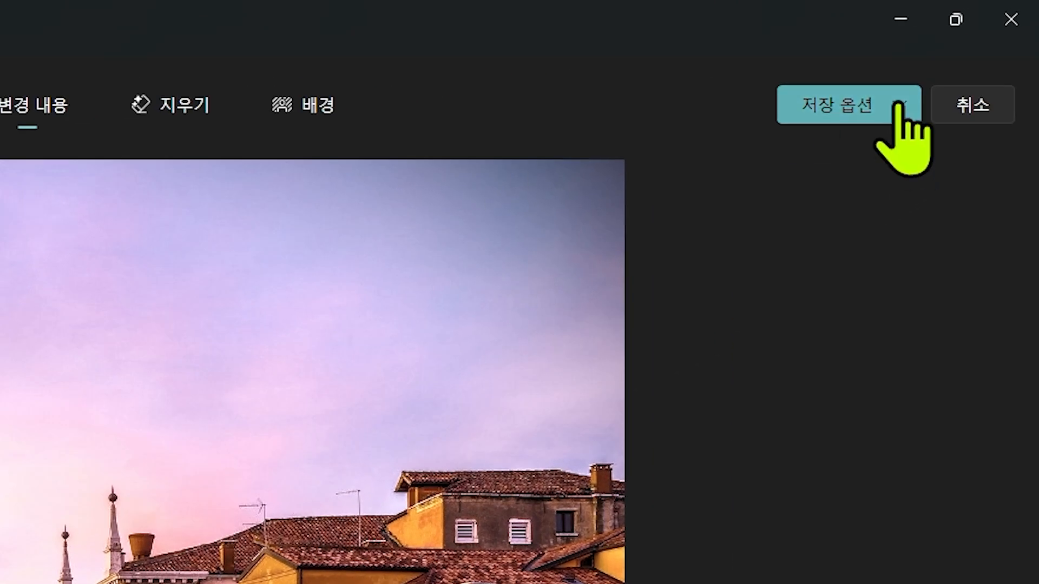
- Save the edited river photo as a JPG copy named river-6519572_1920-1 in the 사진 folder, and close the viewer
{"action": "left_click", "coordinate": [976, 48]}
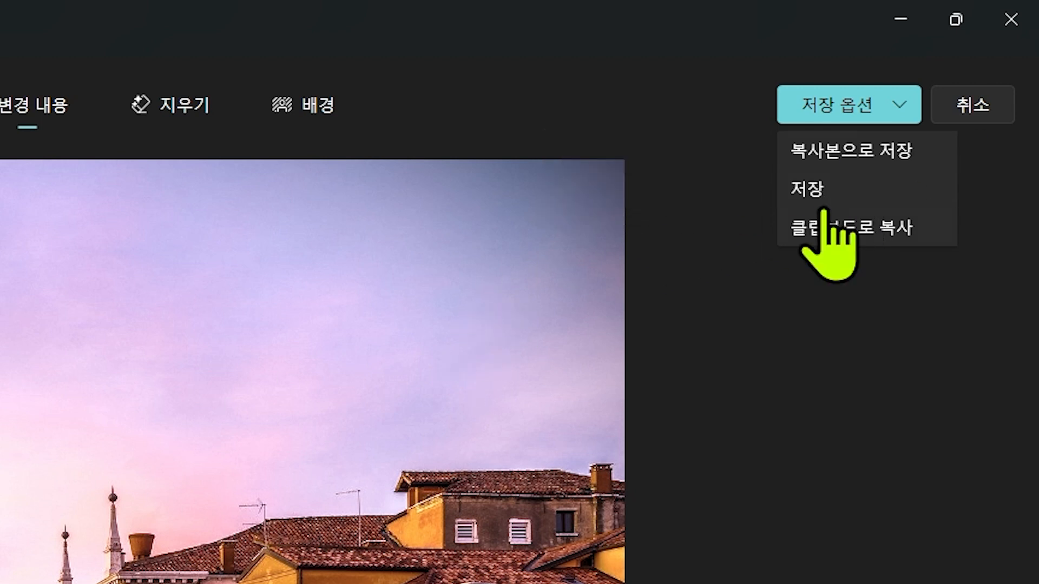
{"action": "left_click", "coordinate": [830, 162]}
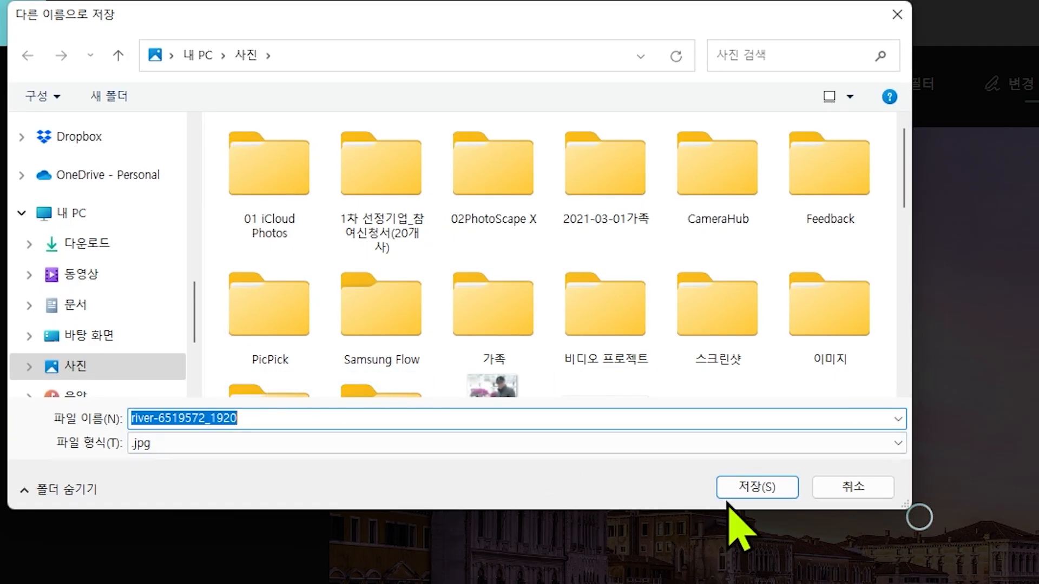
{"action": "left_click", "coordinate": [238, 420]}
{"action": "type", "text": "-1"}
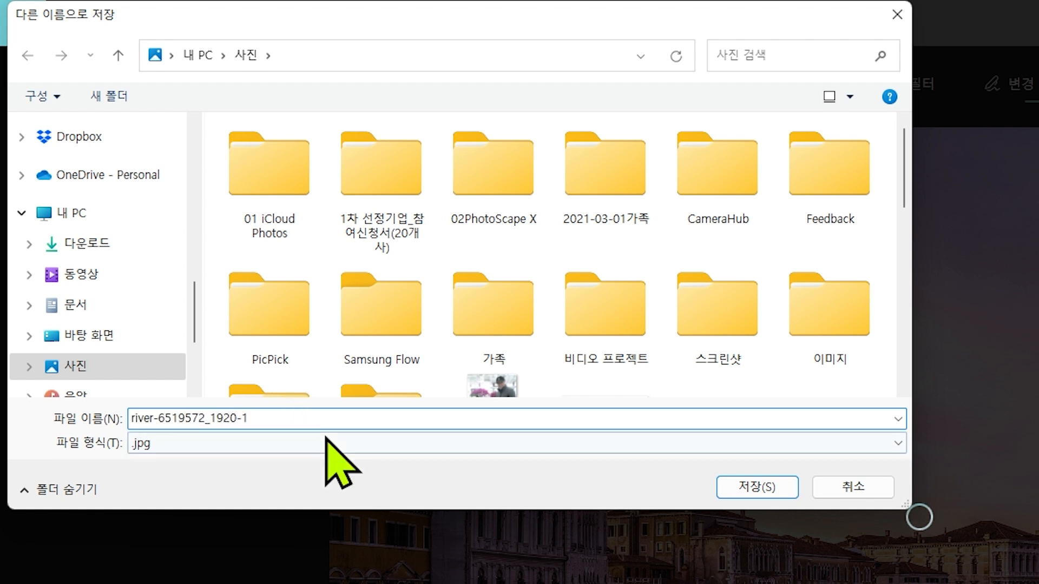
{"action": "left_click", "coordinate": [749, 493]}
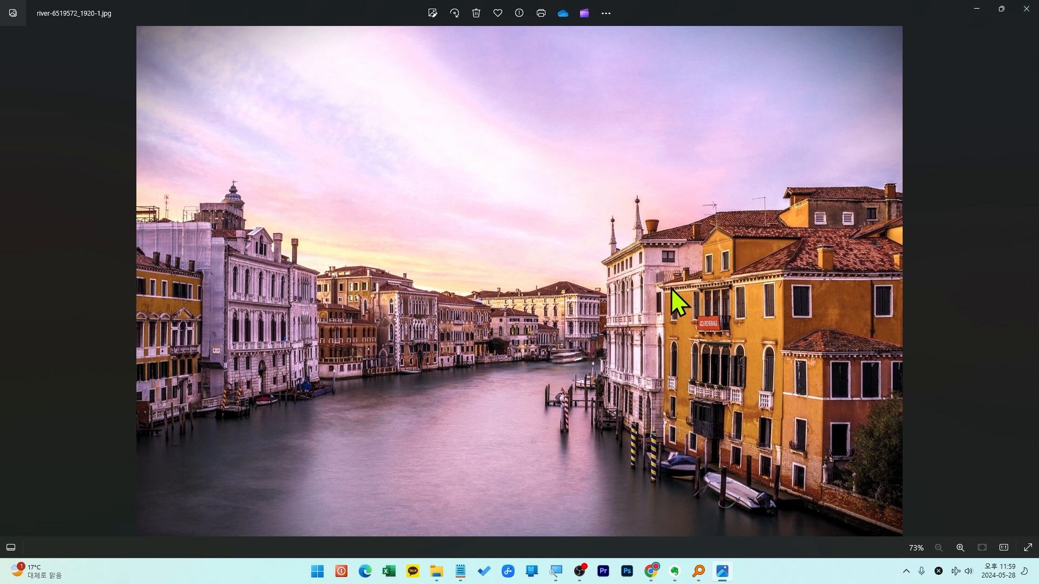
{"action": "left_click", "coordinate": [1026, 8]}
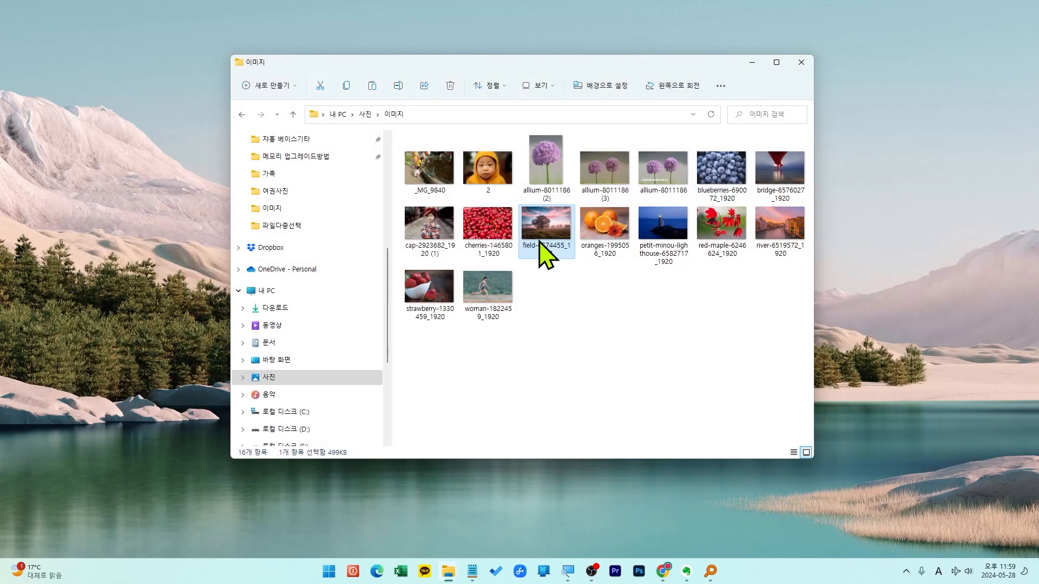
- Open cap-2923682_1920 (1) from the 이미지 folder for editing, and set the generative erase (생성형 지우기) brush size to 16
{"action": "double_click", "coordinate": [419, 225]}
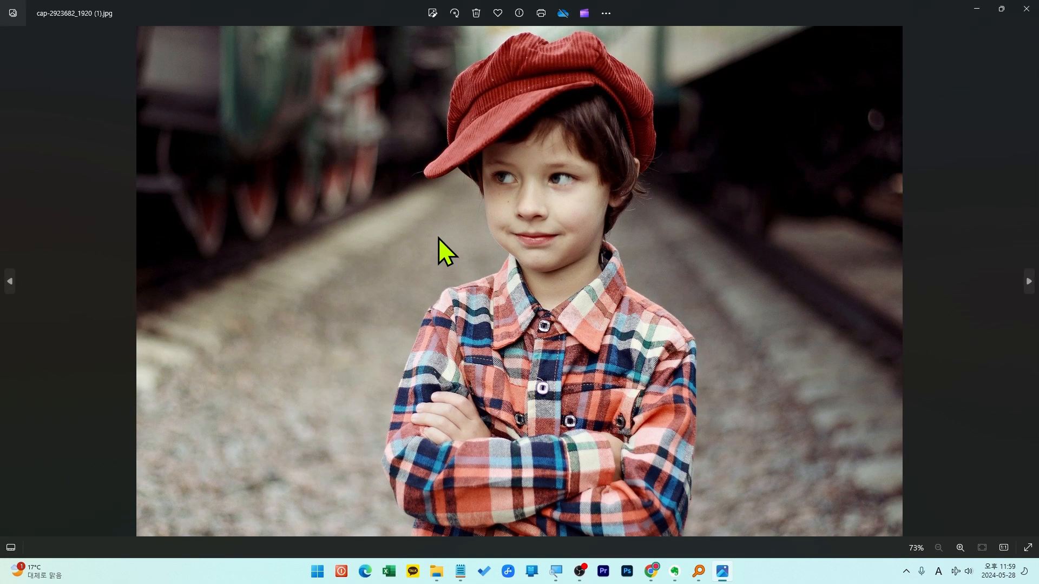
{"action": "left_click", "coordinate": [433, 13]}
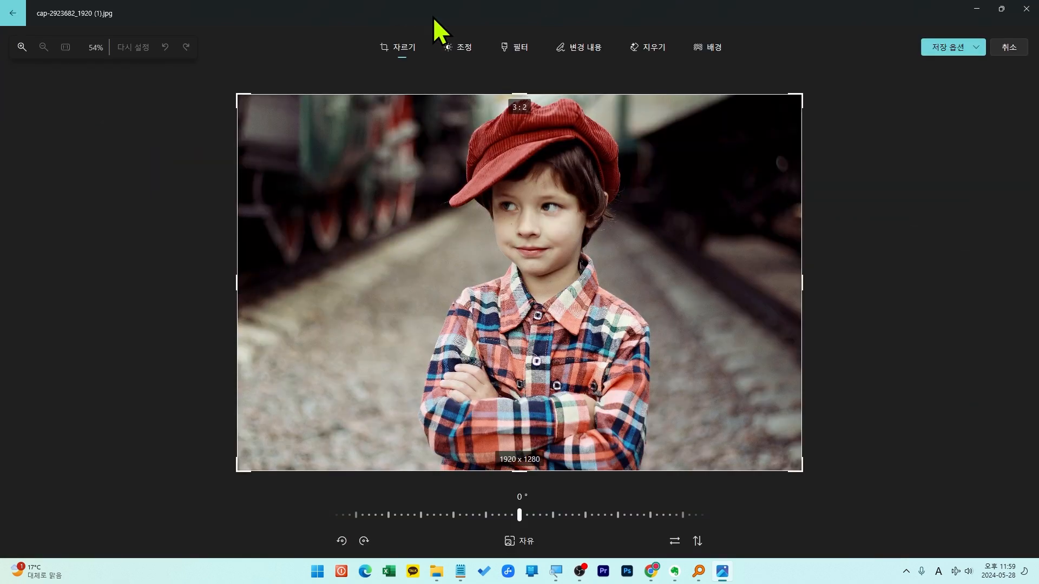
{"action": "left_click", "coordinate": [652, 47]}
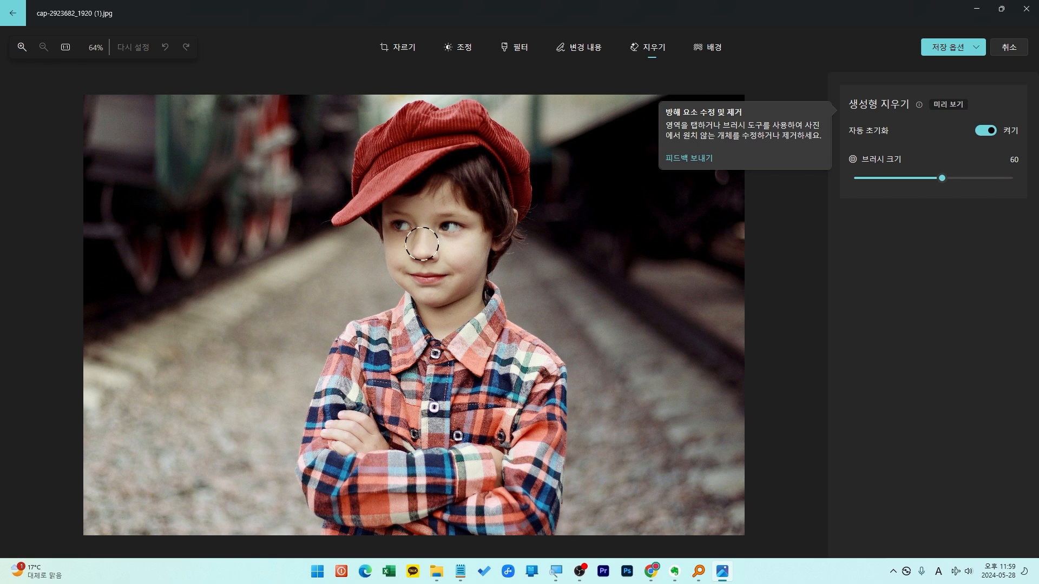
{"action": "left_click_drag", "start_coordinate": [933, 181], "coordinate": [866, 182]}
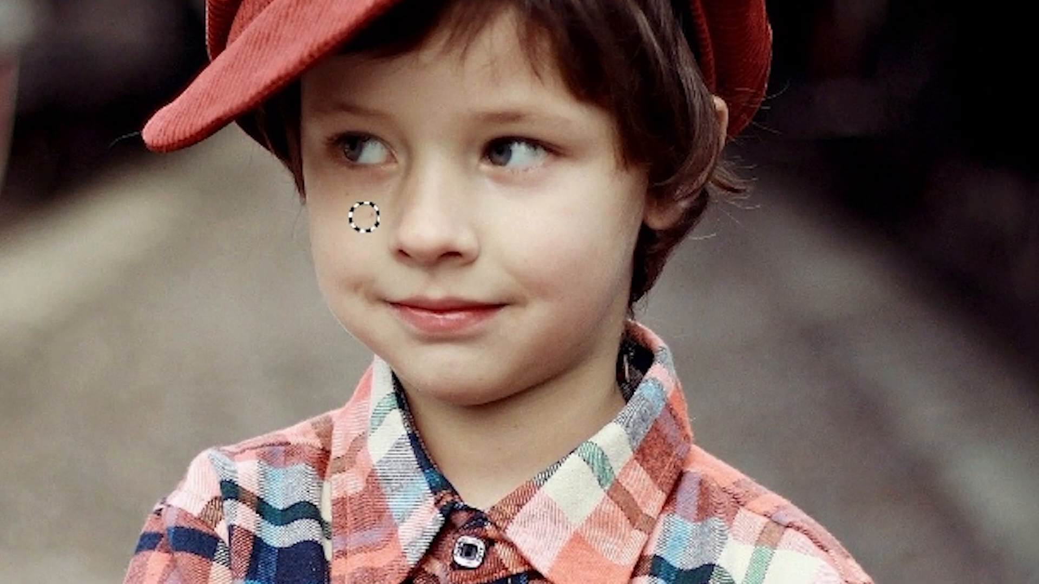
- Erase the small blemishes on the boy's cheek and forehead with generative erase
{"action": "left_click", "coordinate": [374, 213]}
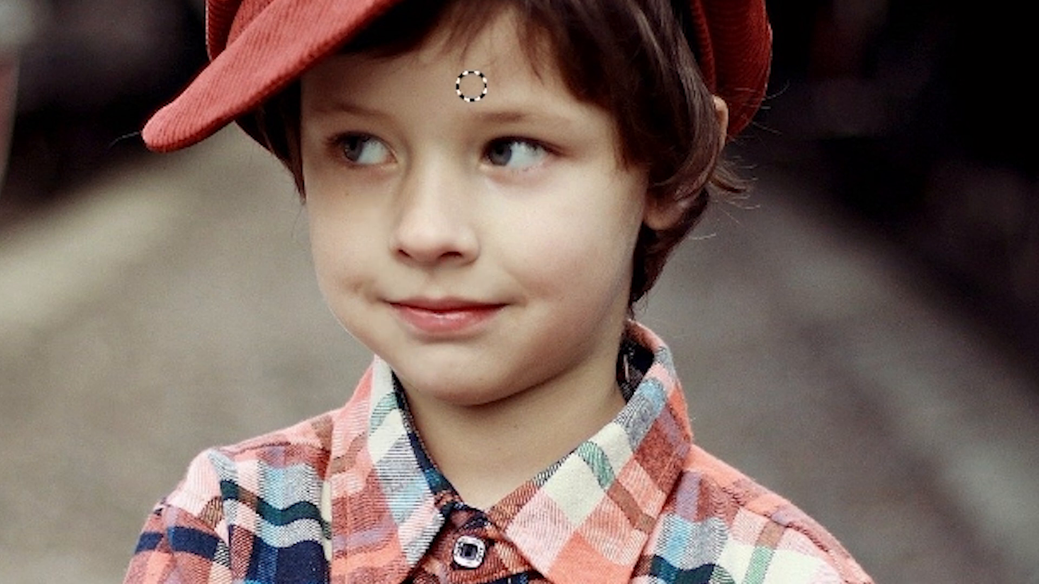
{"action": "left_click", "coordinate": [485, 67]}
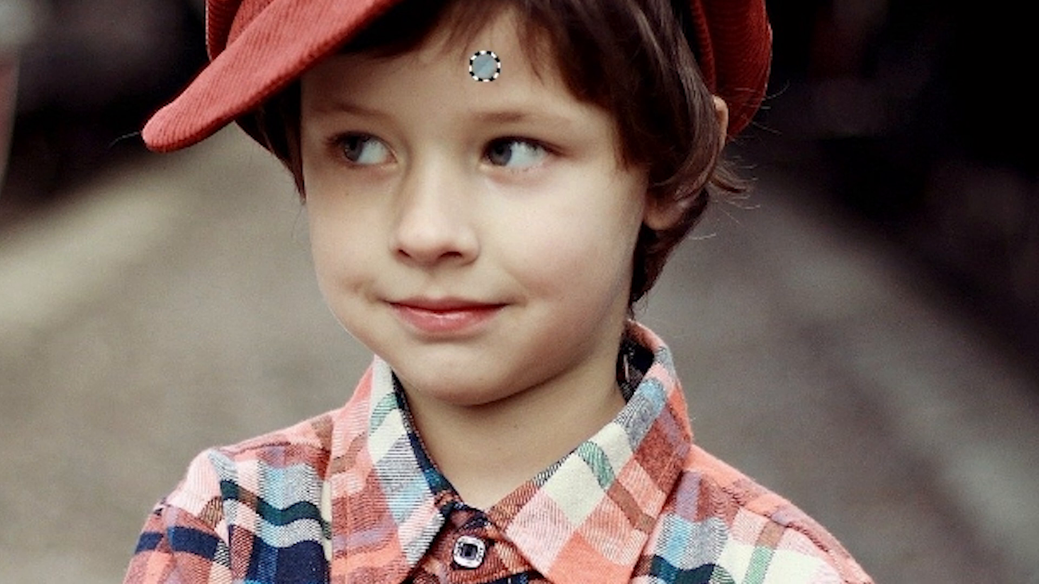
{"action": "left_click", "coordinate": [495, 43]}
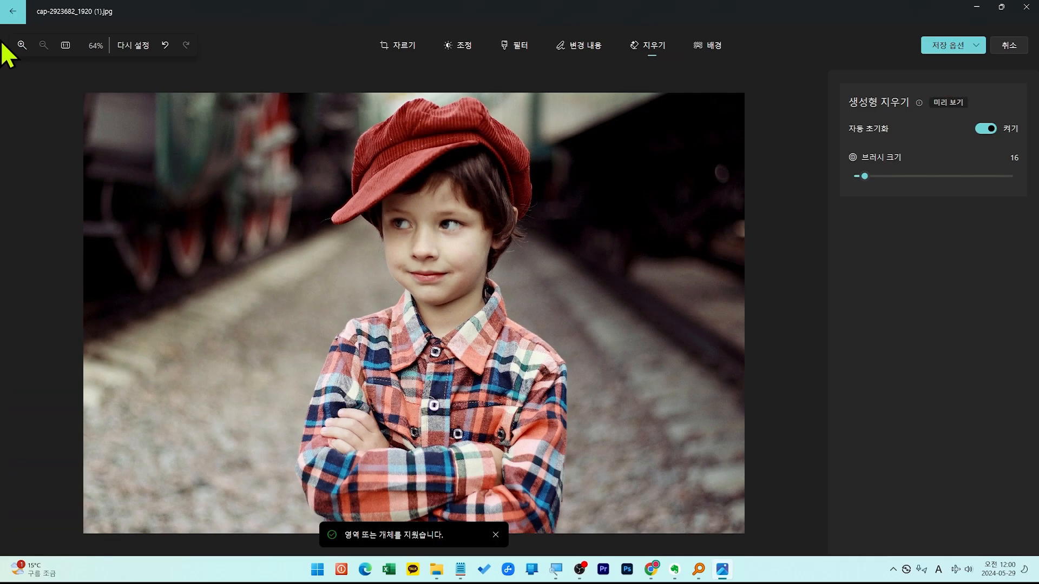
{"action": "left_click", "coordinate": [21, 43]}
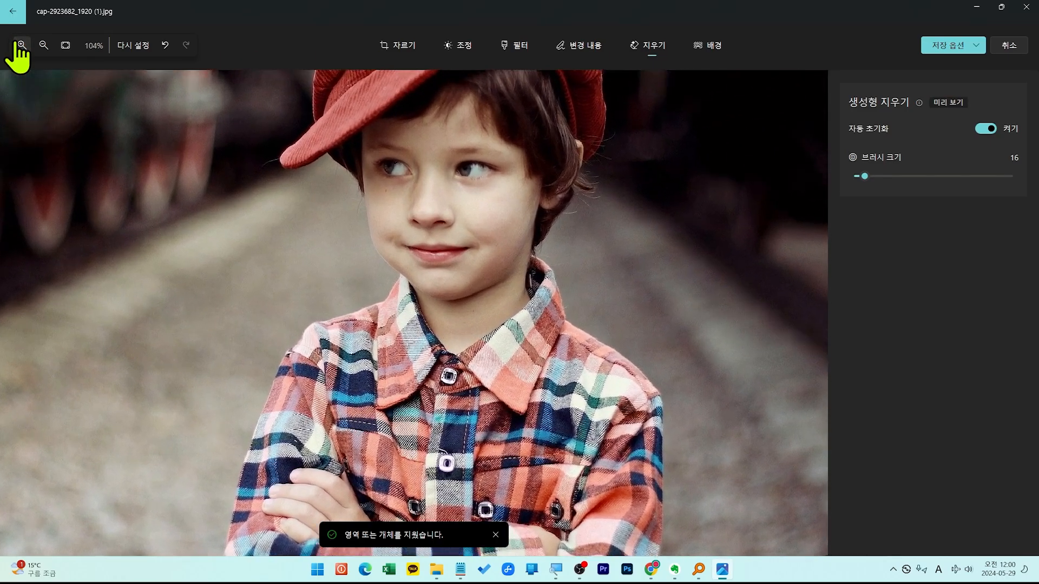
{"action": "left_click", "coordinate": [20, 43]}
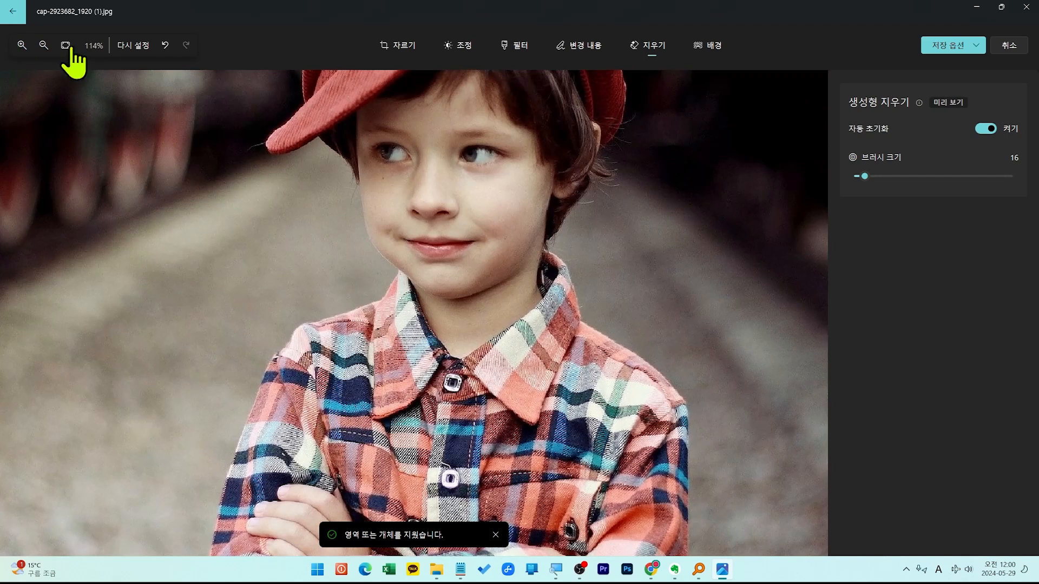
{"action": "left_click", "coordinate": [473, 100]}
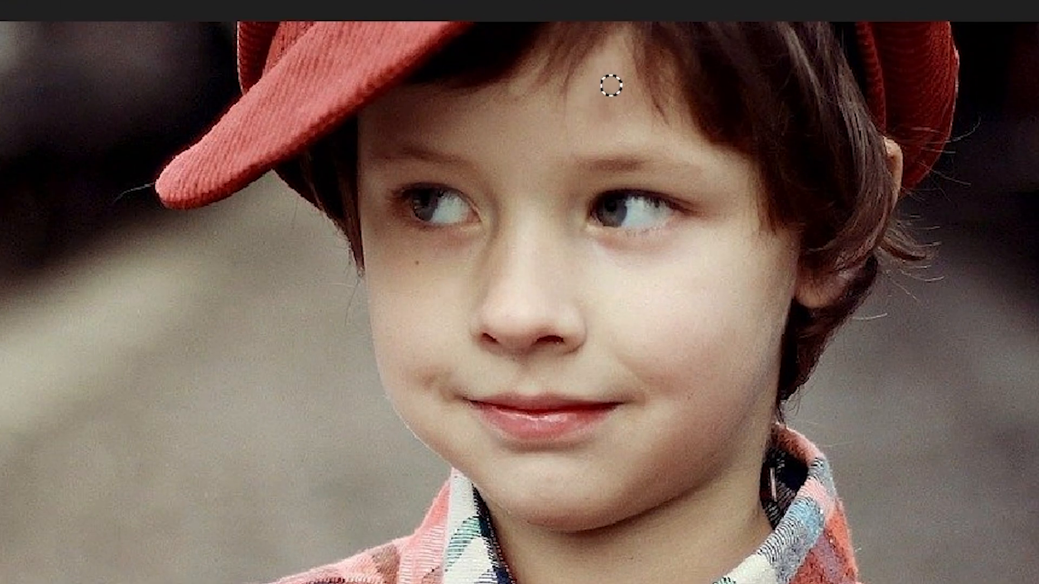
{"action": "left_click", "coordinate": [418, 262]}
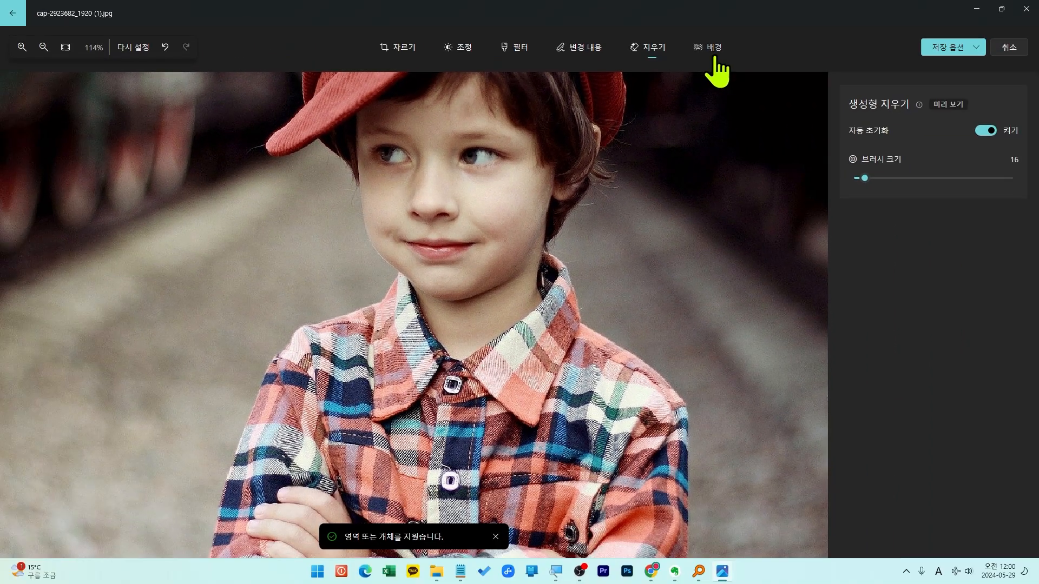
- Blur the background behind the boy at intensity 100, and restore the original background
{"action": "left_click", "coordinate": [713, 52]}
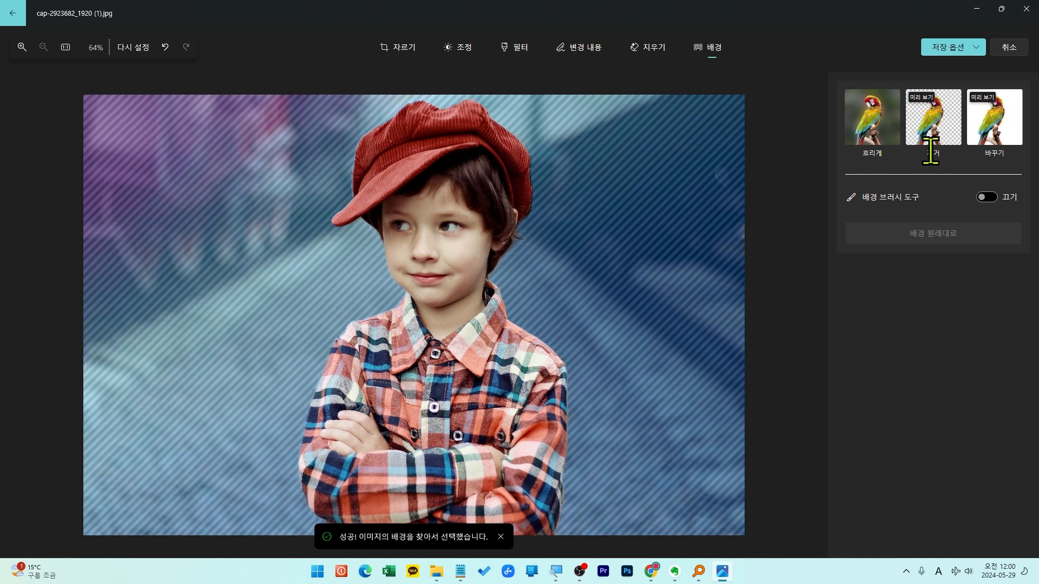
{"action": "left_click", "coordinate": [877, 136]}
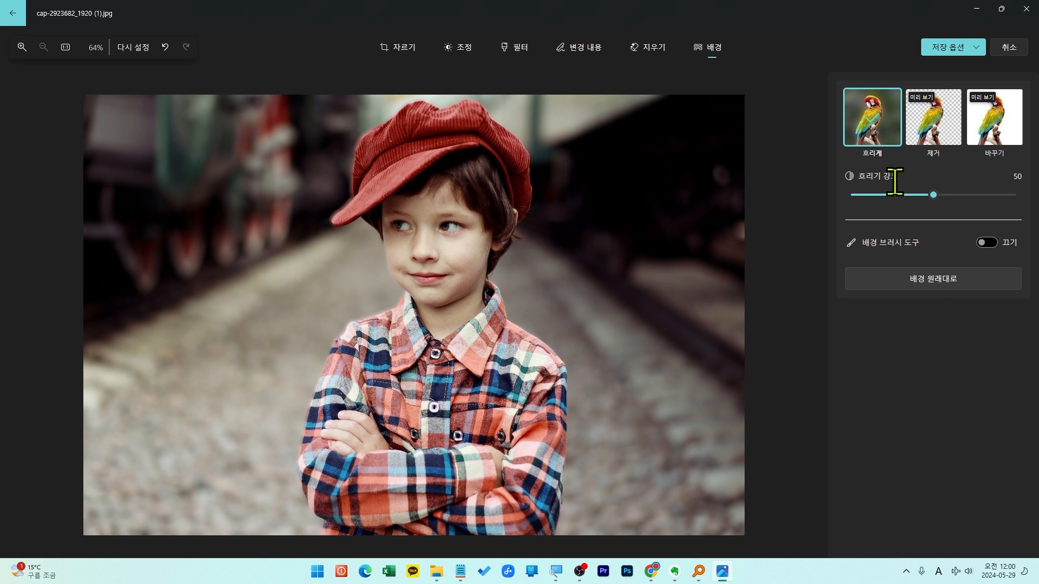
{"action": "left_click_drag", "start_coordinate": [934, 195], "coordinate": [1018, 196]}
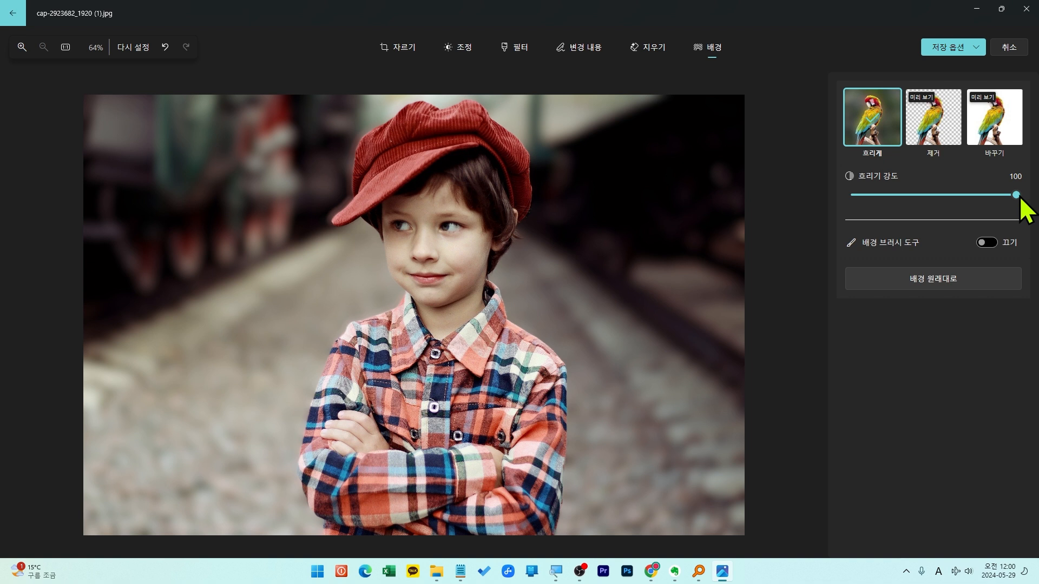
{"action": "left_click", "coordinate": [923, 279]}
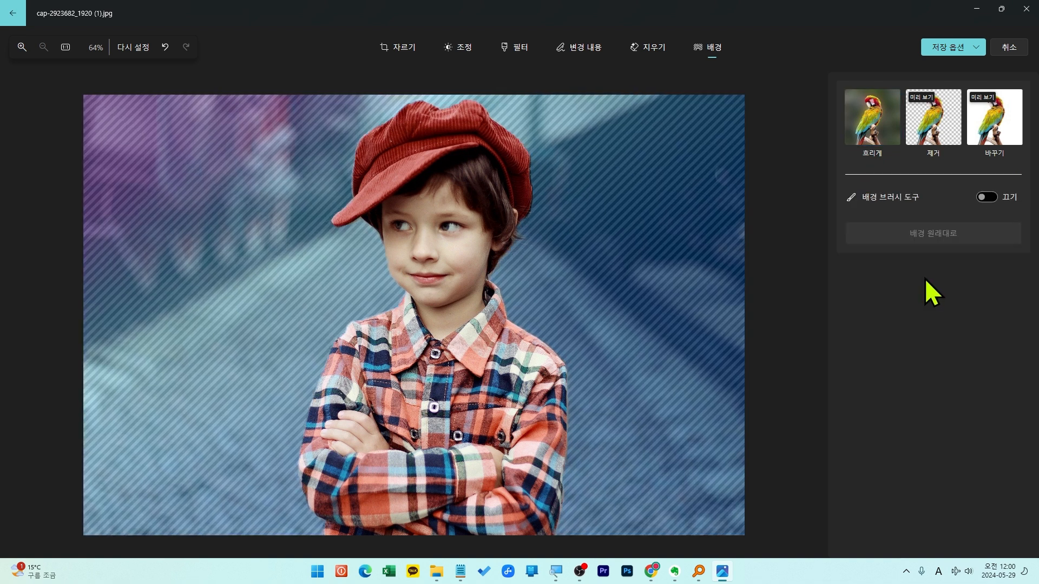
- Try removing the background behind the boy, and replace it with light cyan 92eff7
{"action": "left_click", "coordinate": [921, 144]}
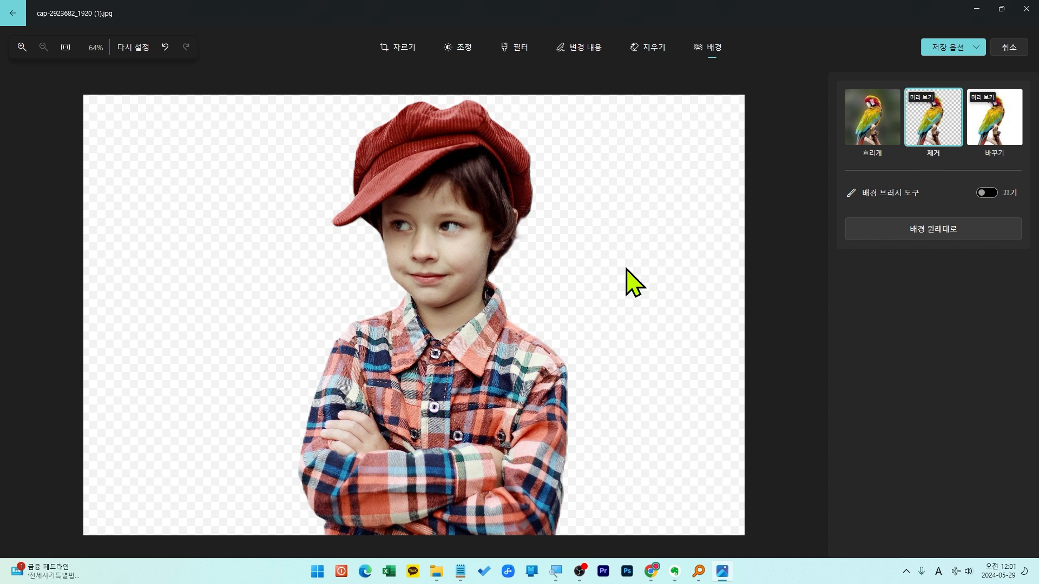
{"action": "left_click", "coordinate": [1002, 139]}
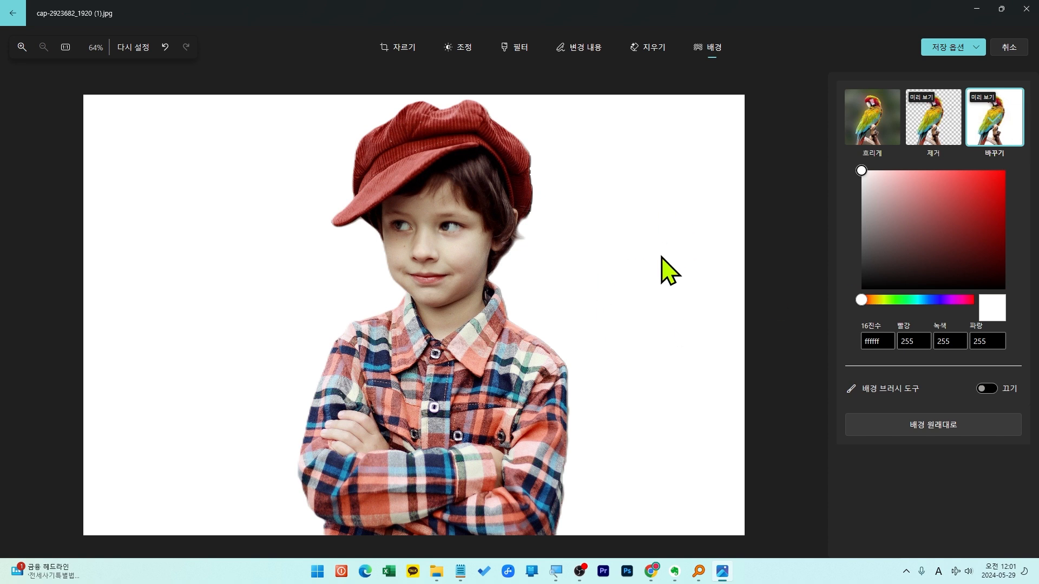
{"action": "left_click_drag", "start_coordinate": [898, 301], "coordinate": [918, 301]}
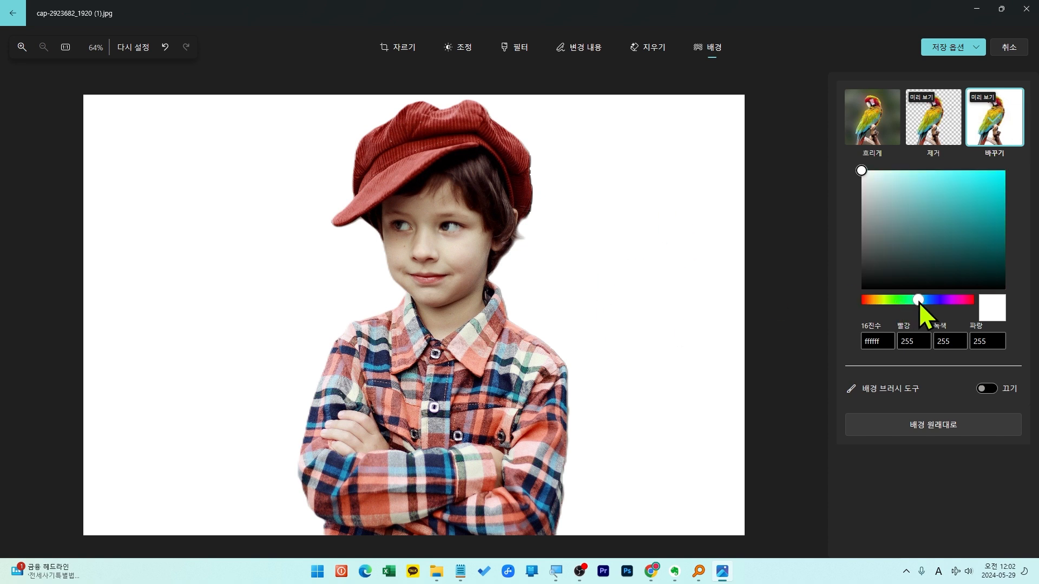
{"action": "left_click_drag", "start_coordinate": [943, 206], "coordinate": [921, 177]}
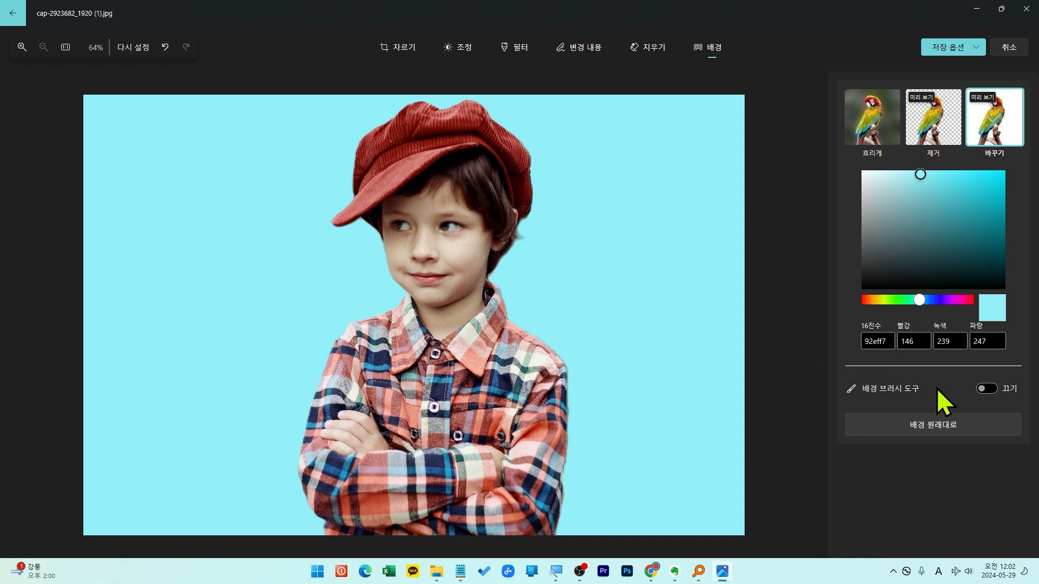
- Enable the background brush in erase mode (지우기) with size 23, and reapply the background replacement to check the edge beside the hair
{"action": "left_click", "coordinate": [986, 389]}
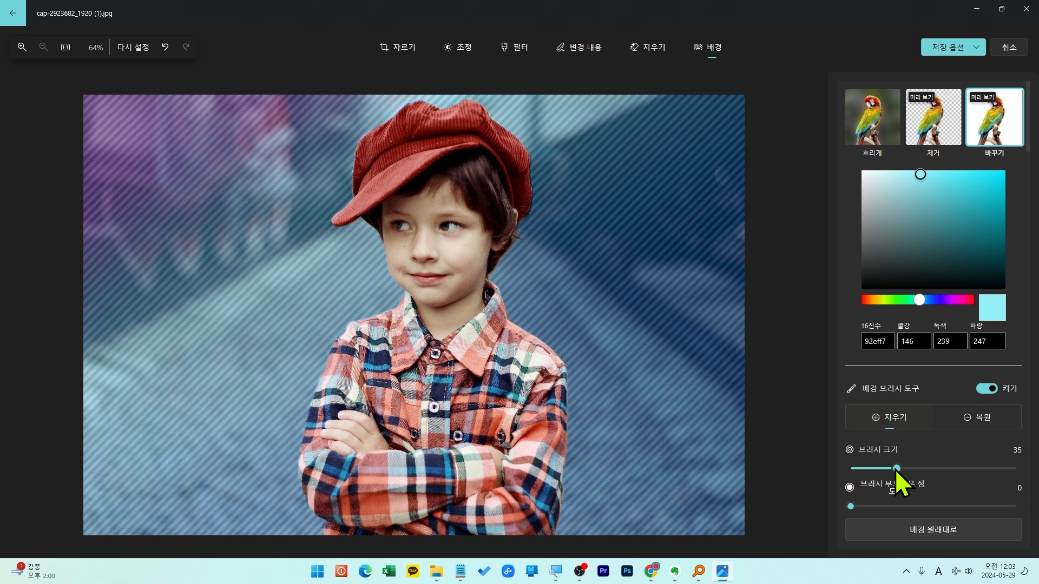
{"action": "left_click_drag", "start_coordinate": [895, 470], "coordinate": [875, 472]}
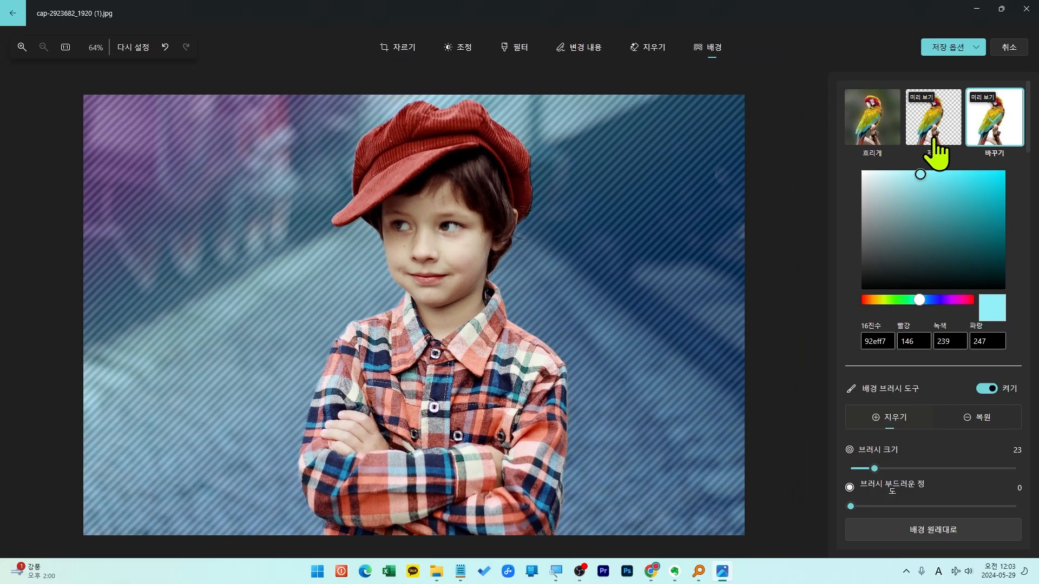
{"action": "left_click", "coordinate": [992, 129]}
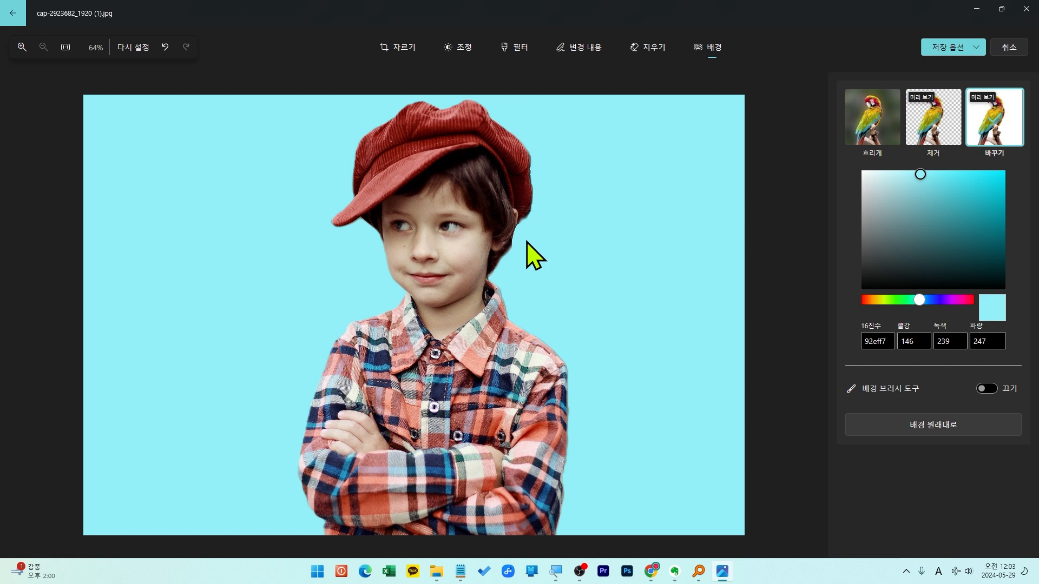
{"action": "left_click_drag", "start_coordinate": [520, 245], "coordinate": [510, 245]}
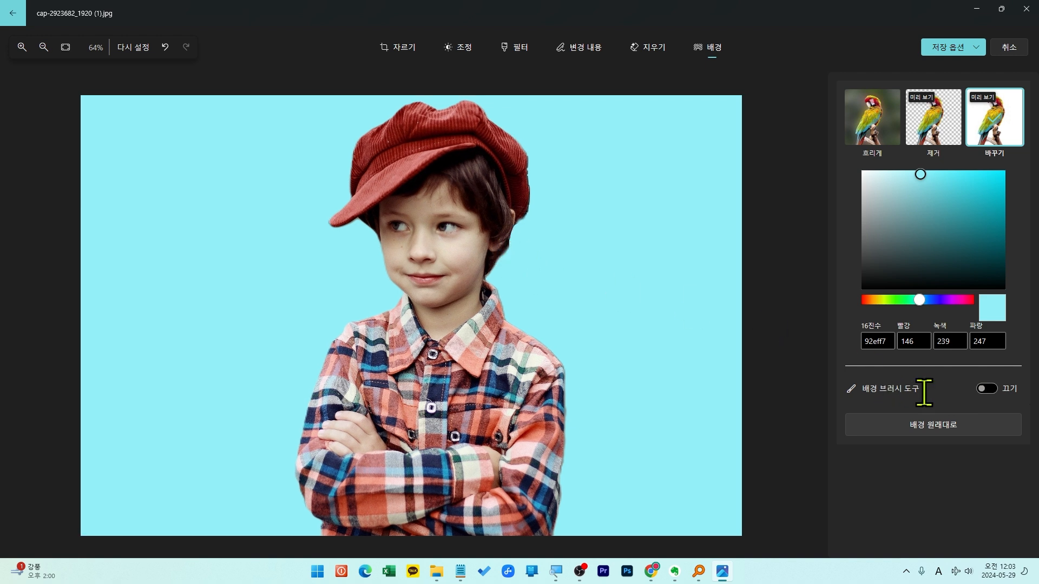
- Restore a small patch beside the boy's hair using the background brush in 복원 mode with softness 78, and reapply the background replacement
{"action": "left_click", "coordinate": [987, 389]}
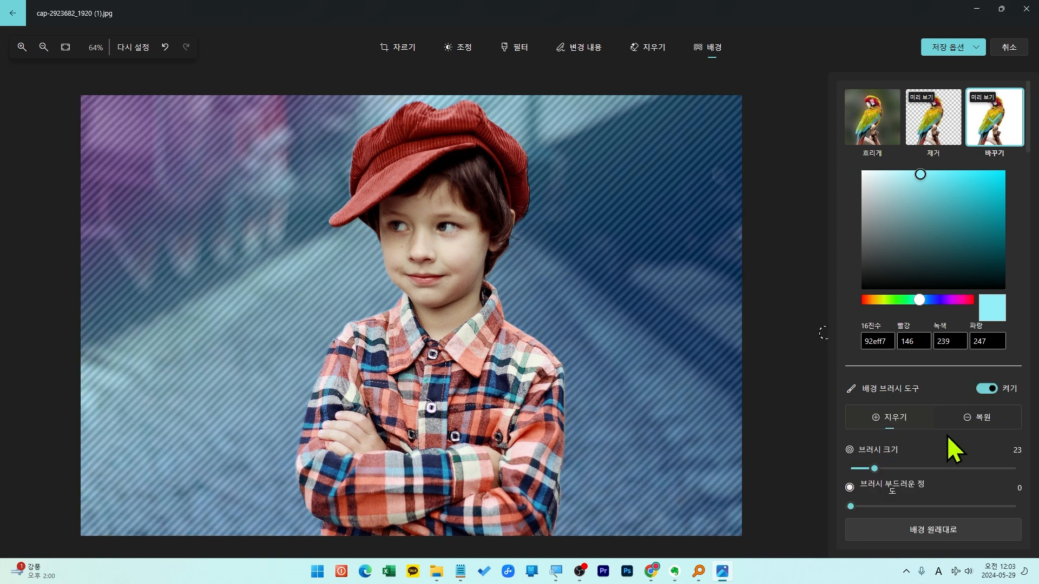
{"action": "left_click", "coordinate": [978, 422]}
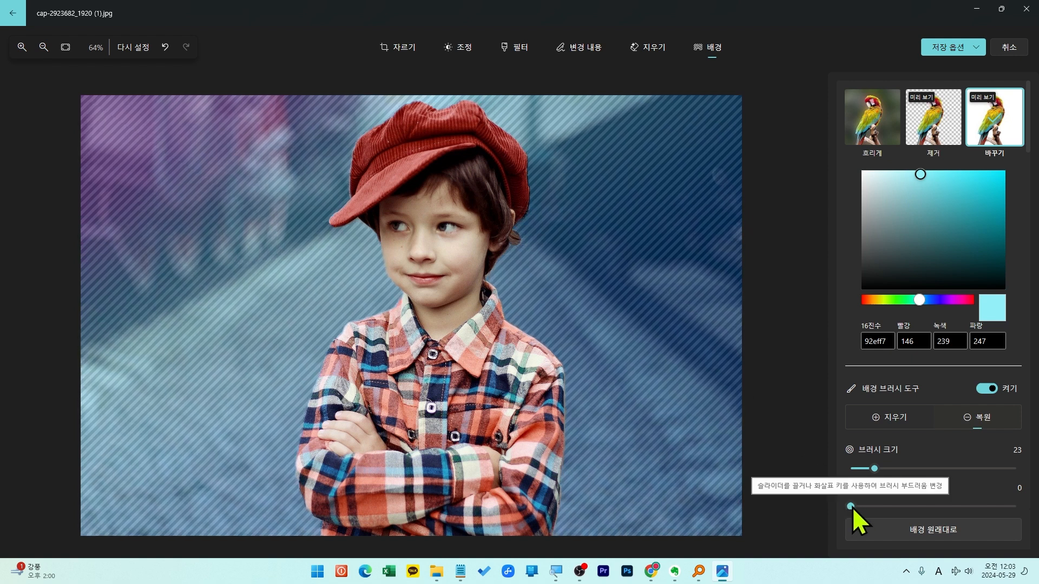
{"action": "left_click_drag", "start_coordinate": [854, 507], "coordinate": [979, 504]}
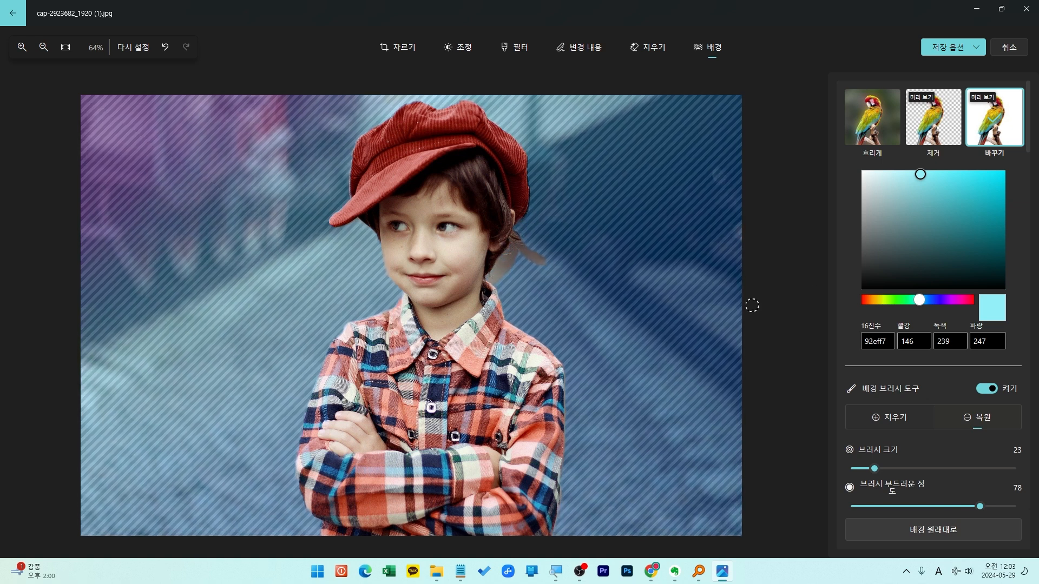
{"action": "left_click", "coordinate": [998, 128]}
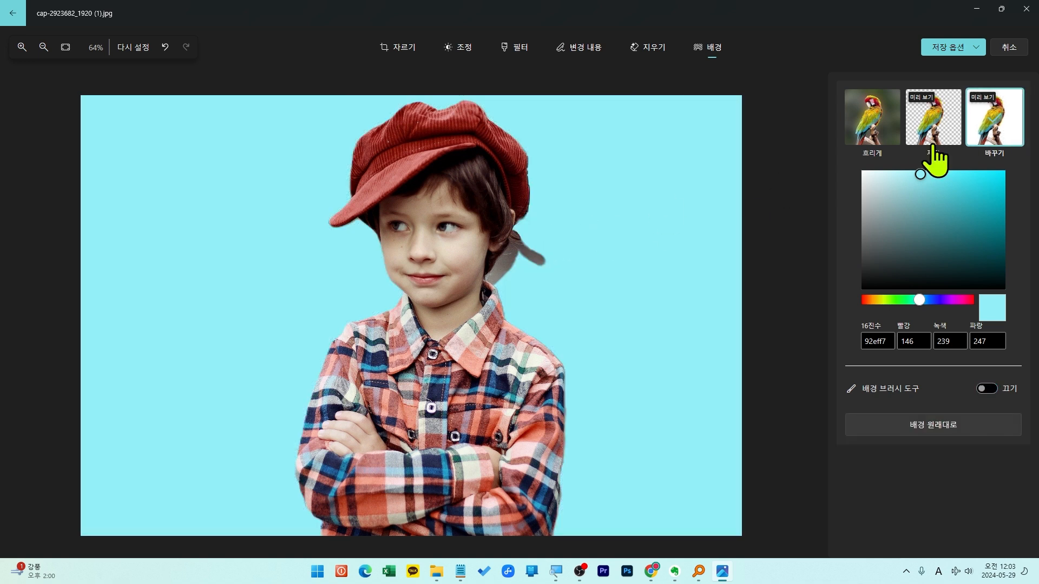
- Erase the restored patch beside the hair with the background brush in 지우기 mode, and remove the background (제거)
{"action": "left_click", "coordinate": [988, 389]}
{"action": "left_click", "coordinate": [898, 419]}
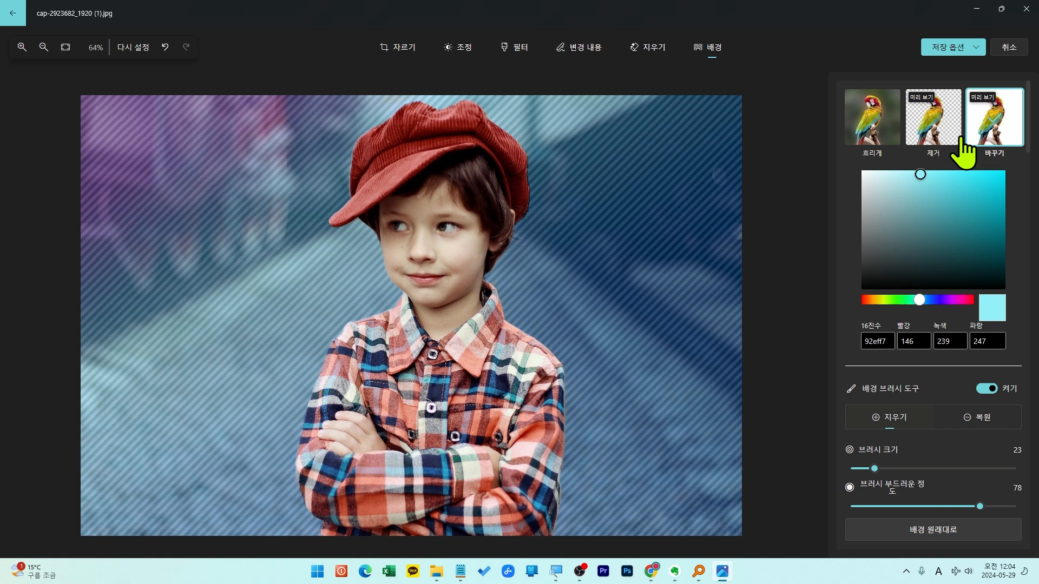
{"action": "left_click", "coordinate": [934, 146]}
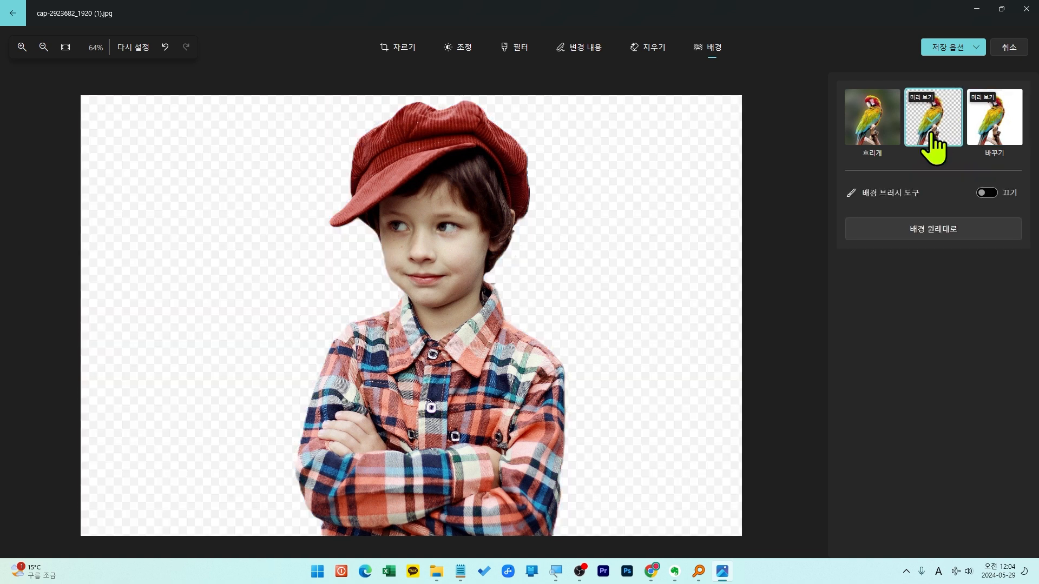
- Save the background-free portrait as a PNG copy named cap-2923682_1920 (1)-1 in the 사진 > 이미지 folder, and close the viewer
{"action": "left_click", "coordinate": [975, 53]}
{"action": "left_click", "coordinate": [973, 65]}
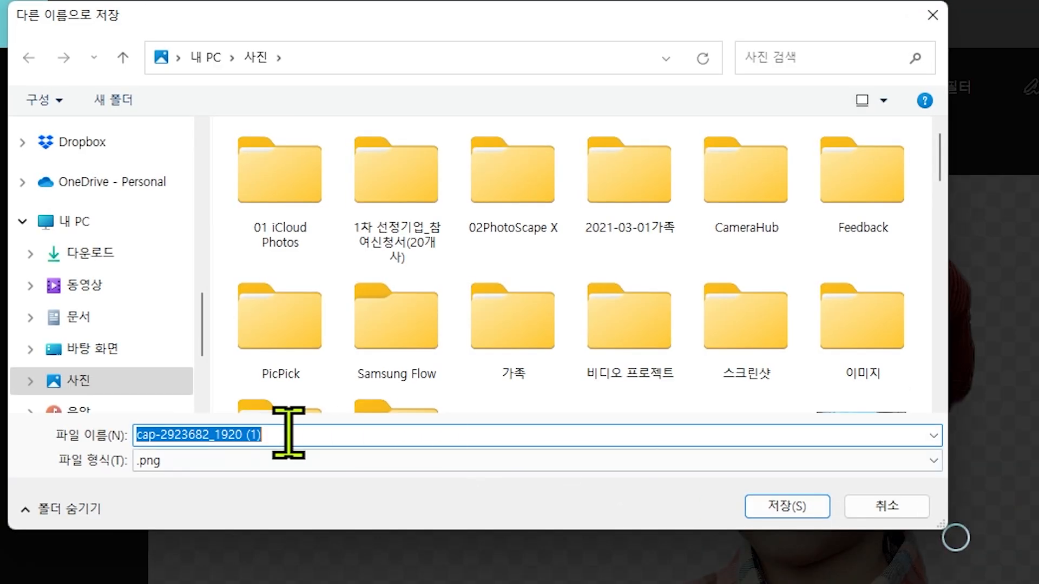
{"action": "left_click", "coordinate": [153, 237]}
{"action": "type", "text": "-1"}
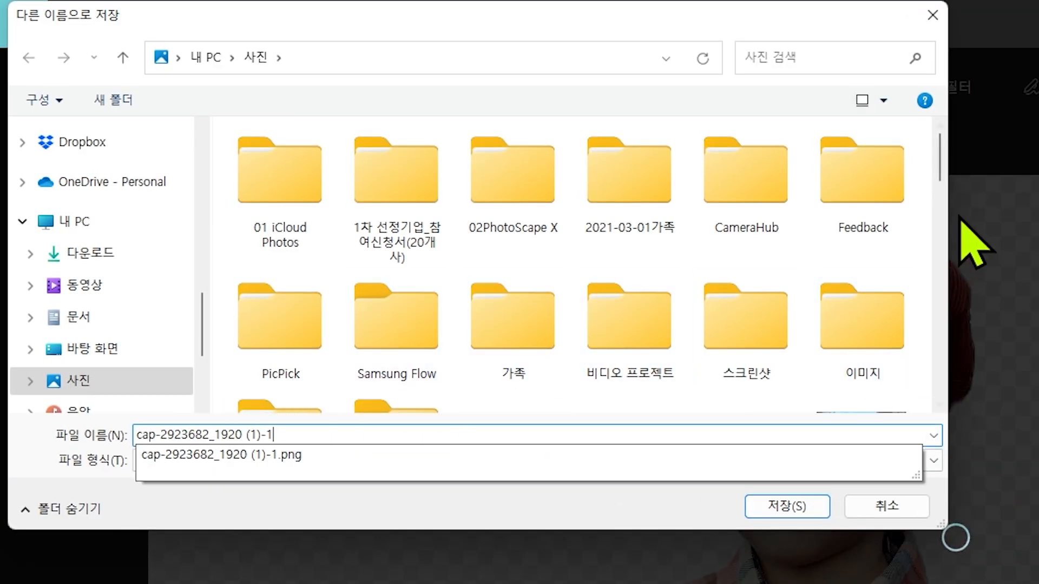
{"action": "left_click", "coordinate": [942, 187]}
{"action": "left_click_drag", "start_coordinate": [944, 185], "coordinate": [942, 142]}
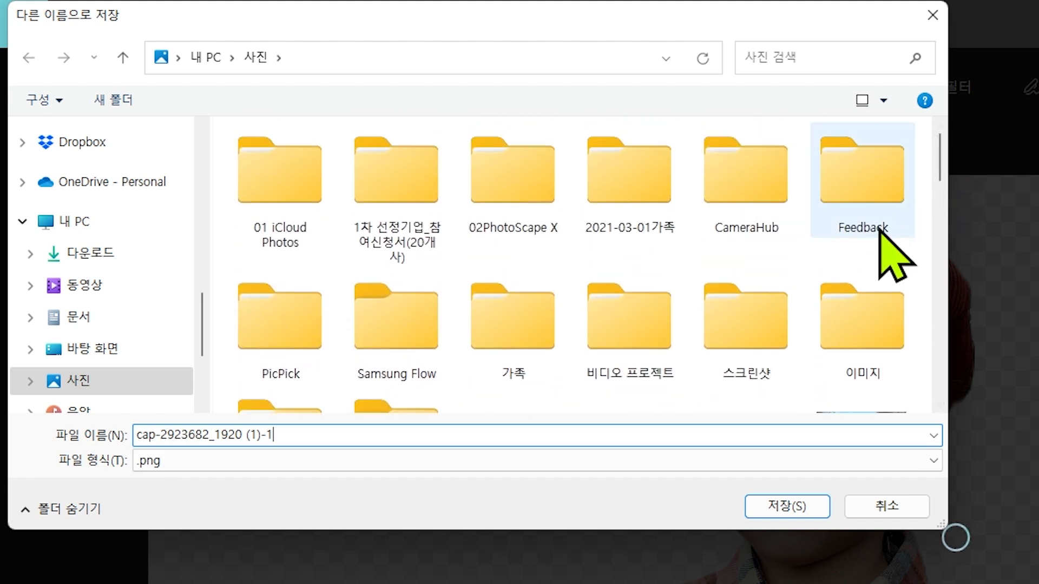
{"action": "left_click", "coordinate": [872, 345]}
{"action": "double_click", "coordinate": [873, 345]}
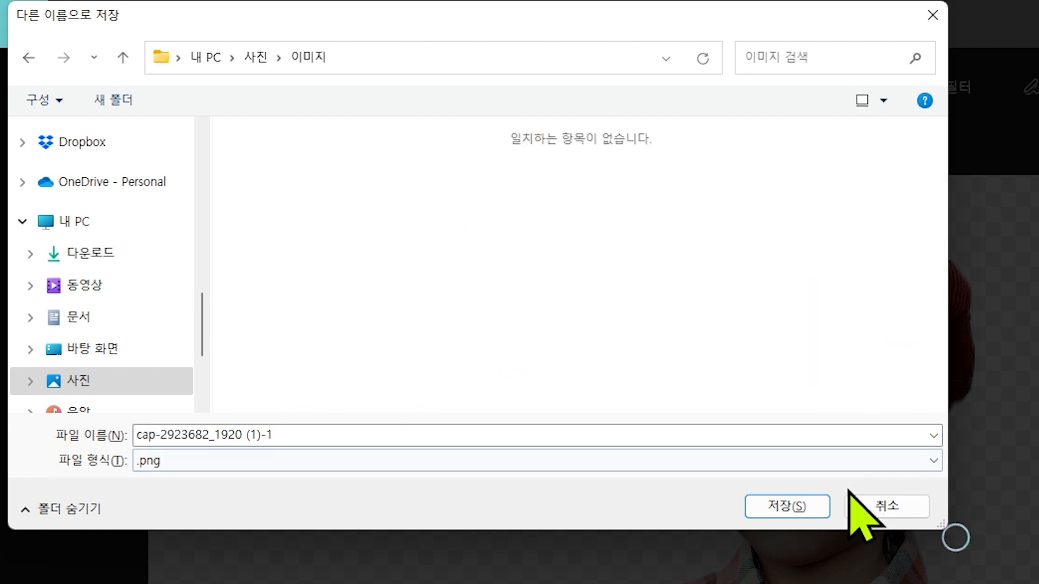
{"action": "left_click", "coordinate": [811, 506]}
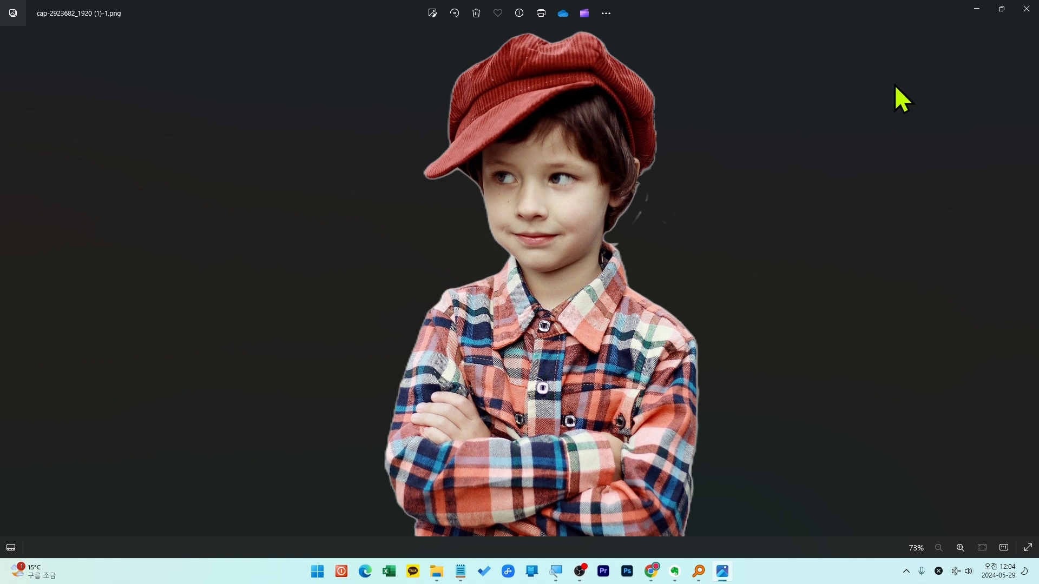
{"action": "left_click", "coordinate": [1026, 9]}
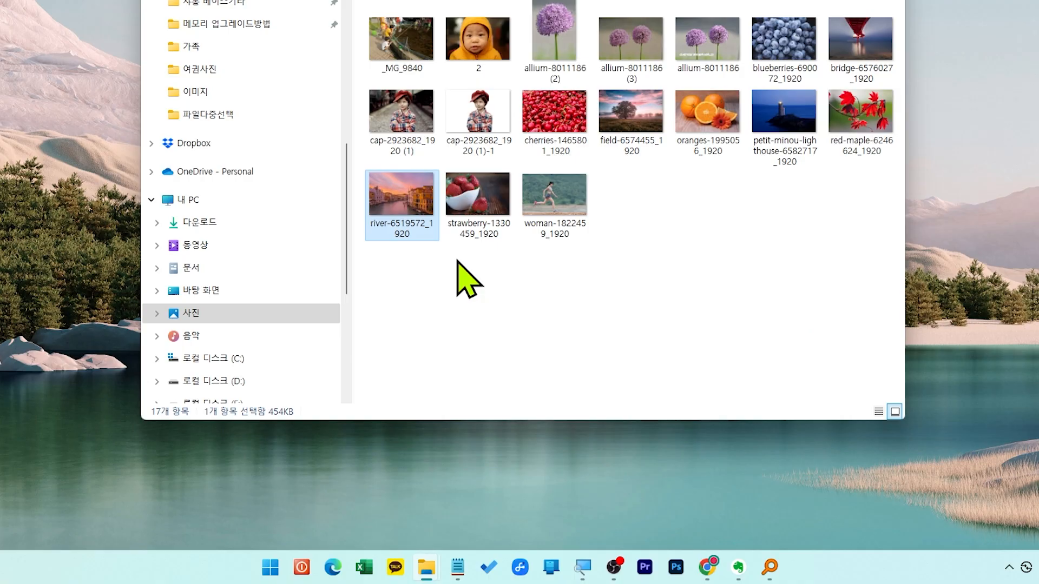
- Search the installed apps for 그림, open Paint (그림판), and maximize its window
{"action": "left_click", "coordinate": [270, 566]}
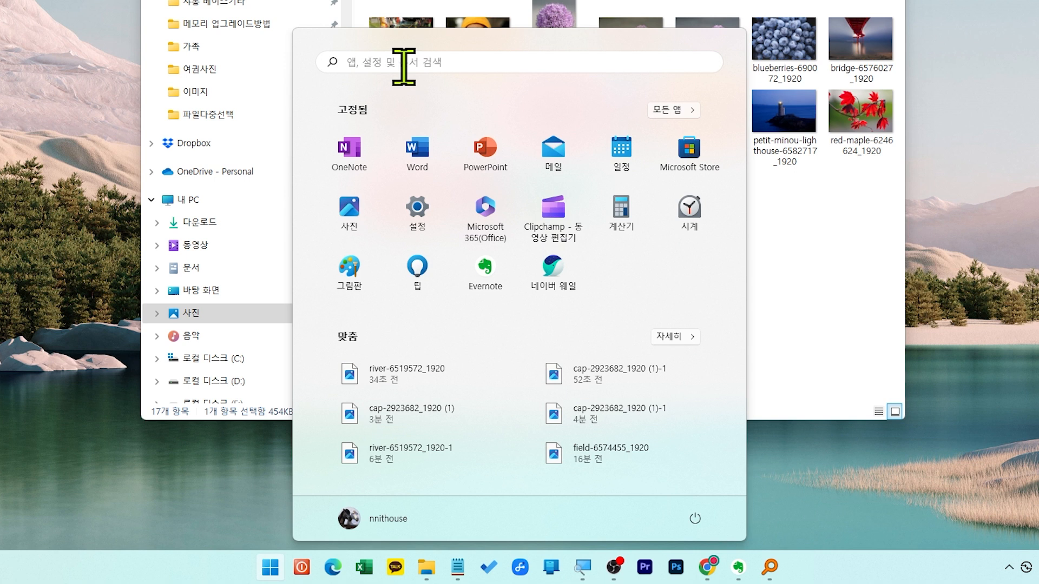
{"action": "left_click", "coordinate": [403, 63]}
{"action": "type", "text": "그림"}
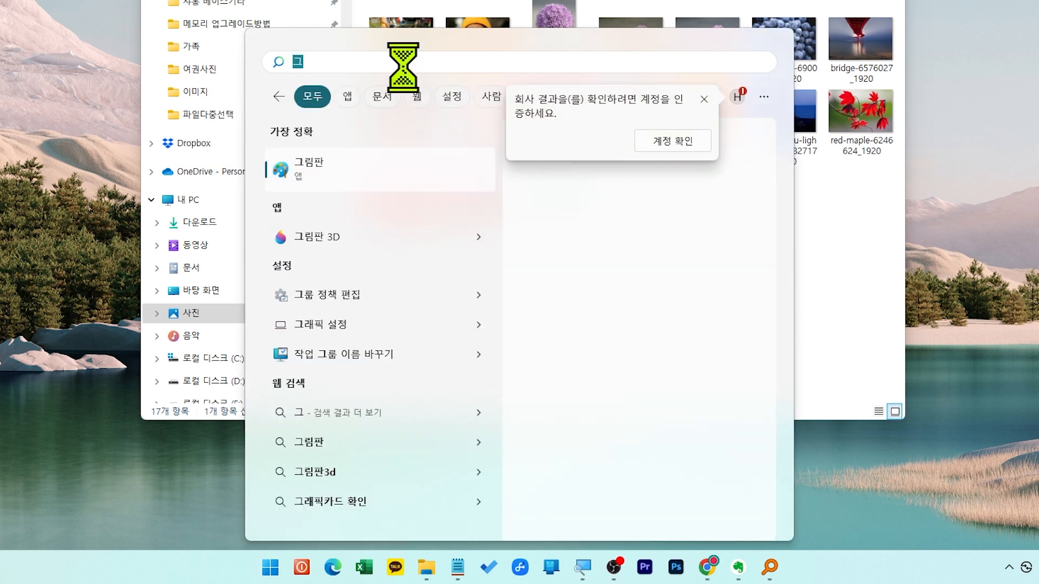
{"action": "left_click", "coordinate": [358, 173]}
{"action": "double_click", "coordinate": [467, 92]}
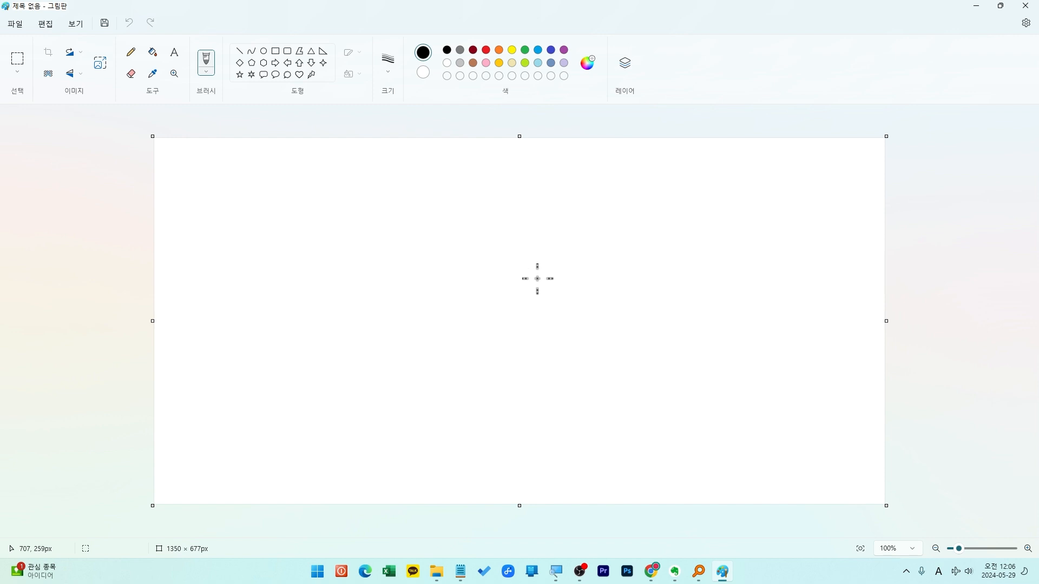
- Import river-6519572_1920 from the 이미지 folder onto the blank canvas, and fit the whole picture in the window
{"action": "left_click", "coordinate": [21, 25]}
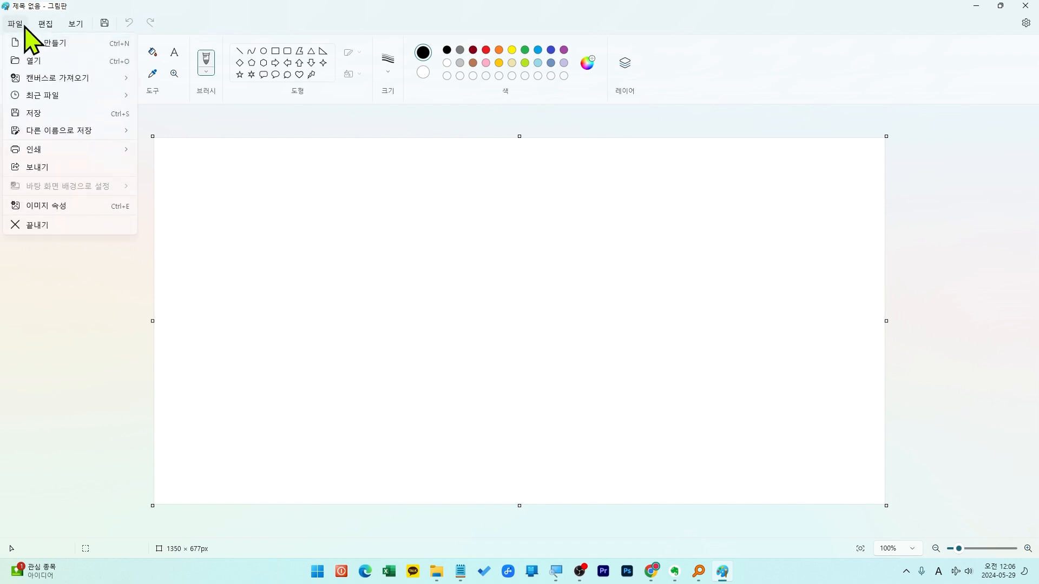
{"action": "mouse_move", "coordinate": [44, 77]}
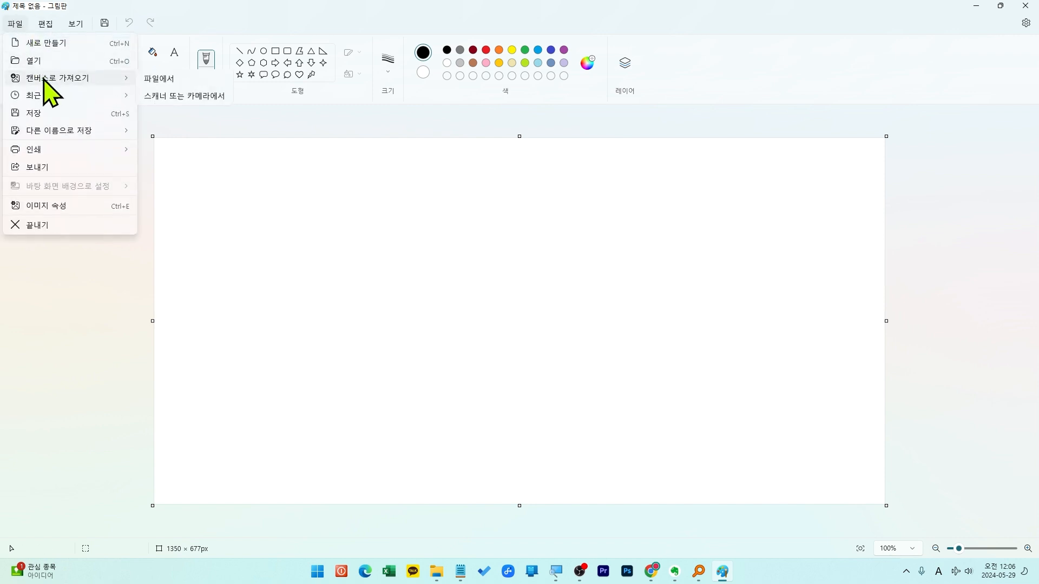
{"action": "left_click", "coordinate": [214, 83]}
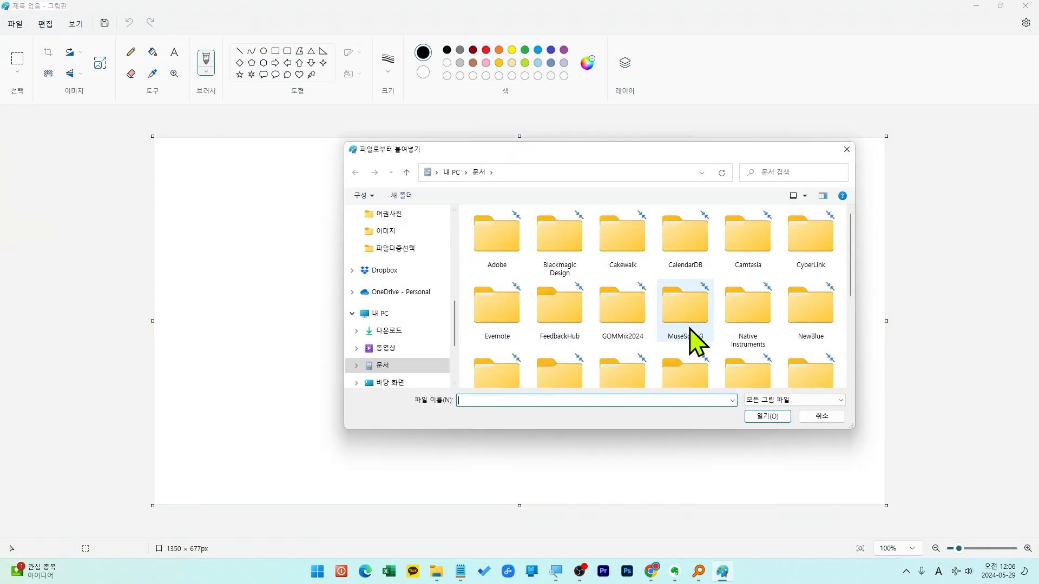
{"action": "left_click", "coordinate": [388, 233]}
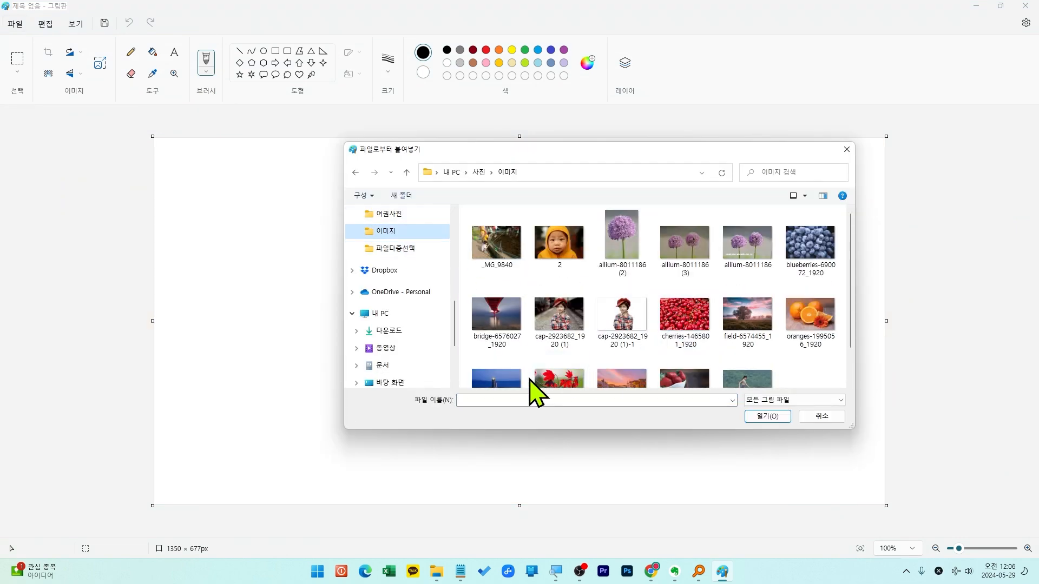
{"action": "double_click", "coordinate": [631, 378]}
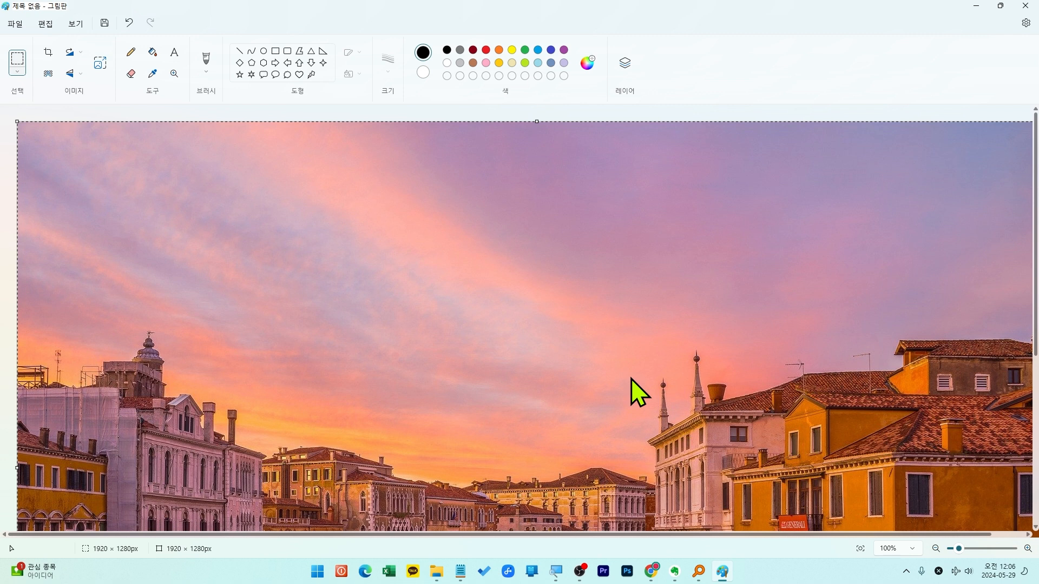
{"action": "left_click", "coordinate": [860, 549]}
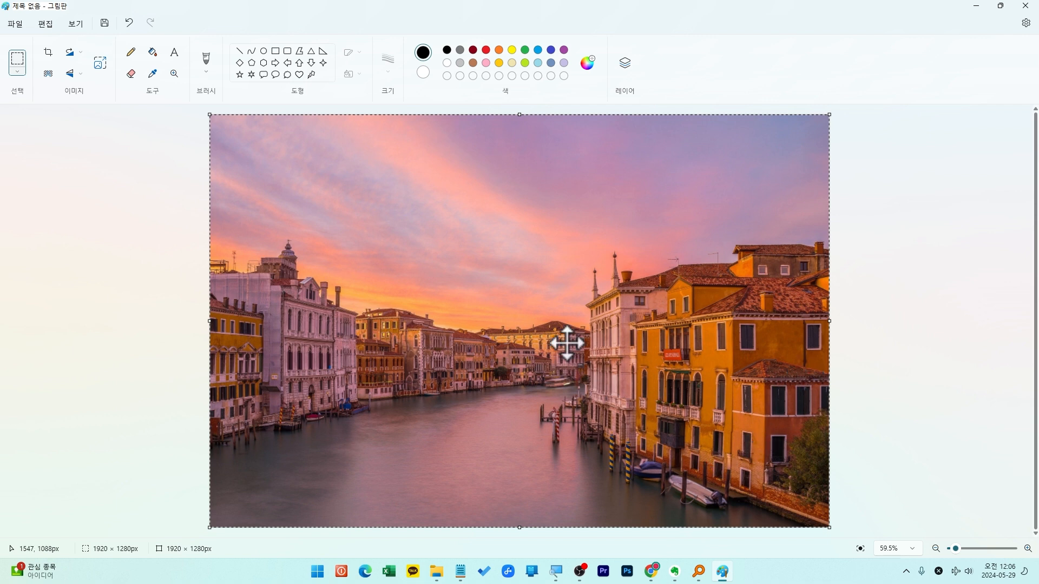
- Add a new layer above the river photo and import the cutout cap-2923682_1920 (1)-1 from the 이미지 folder onto it
{"action": "left_click", "coordinate": [625, 63]}
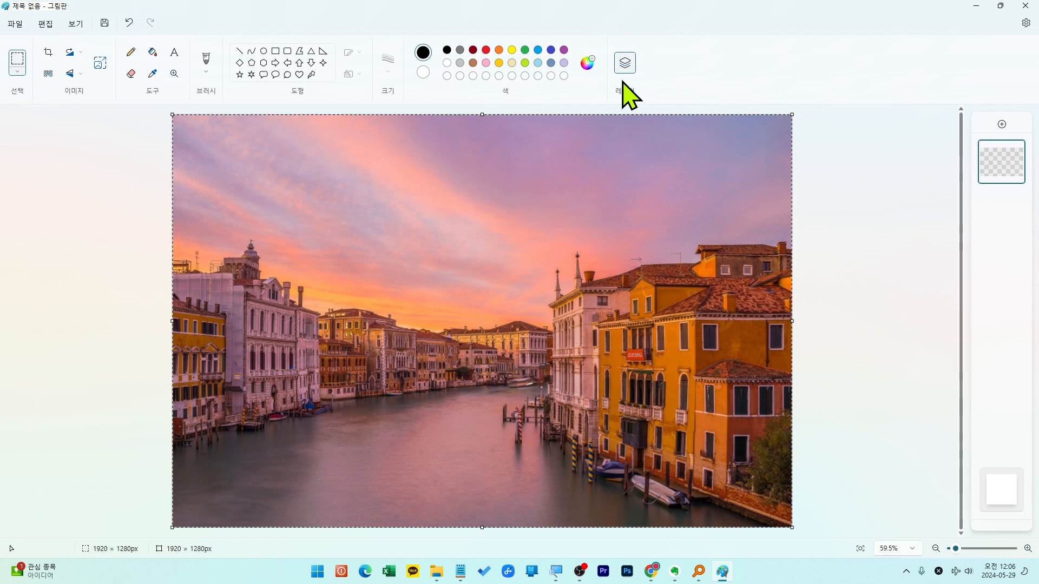
{"action": "left_click", "coordinate": [1001, 125]}
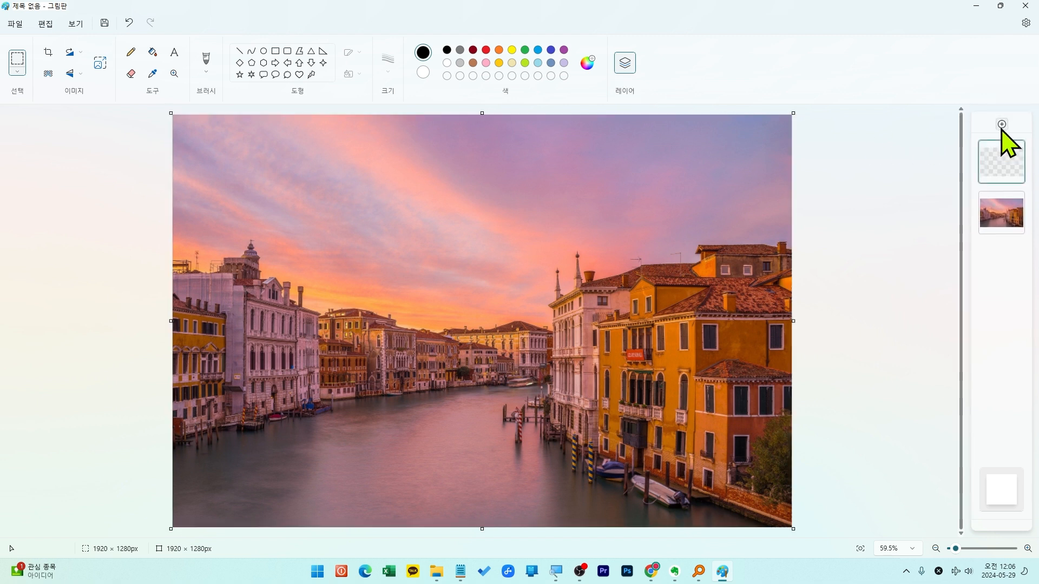
{"action": "left_click", "coordinate": [16, 27]}
{"action": "mouse_move", "coordinate": [43, 80]}
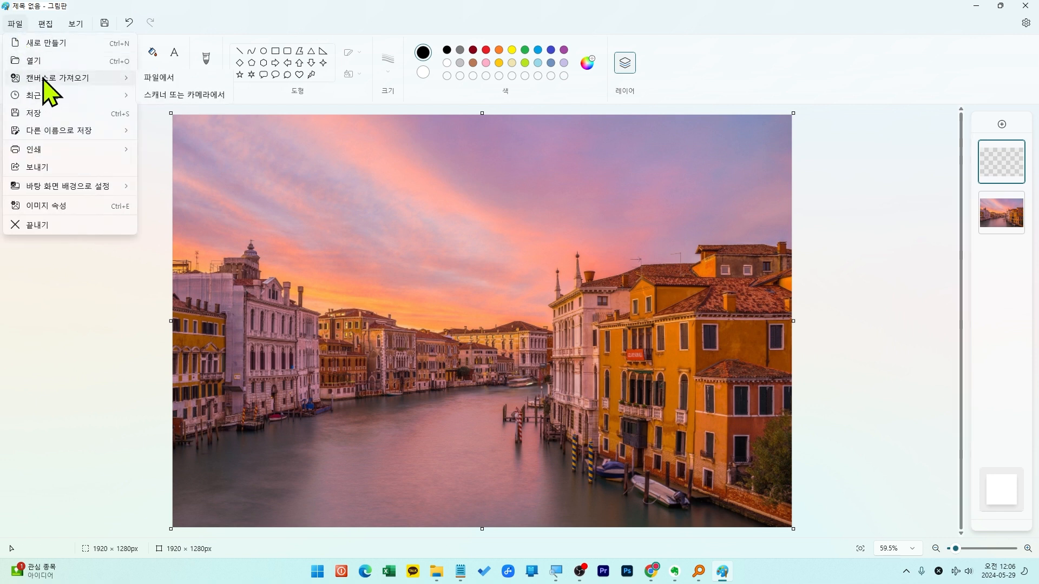
{"action": "left_click", "coordinate": [159, 81]}
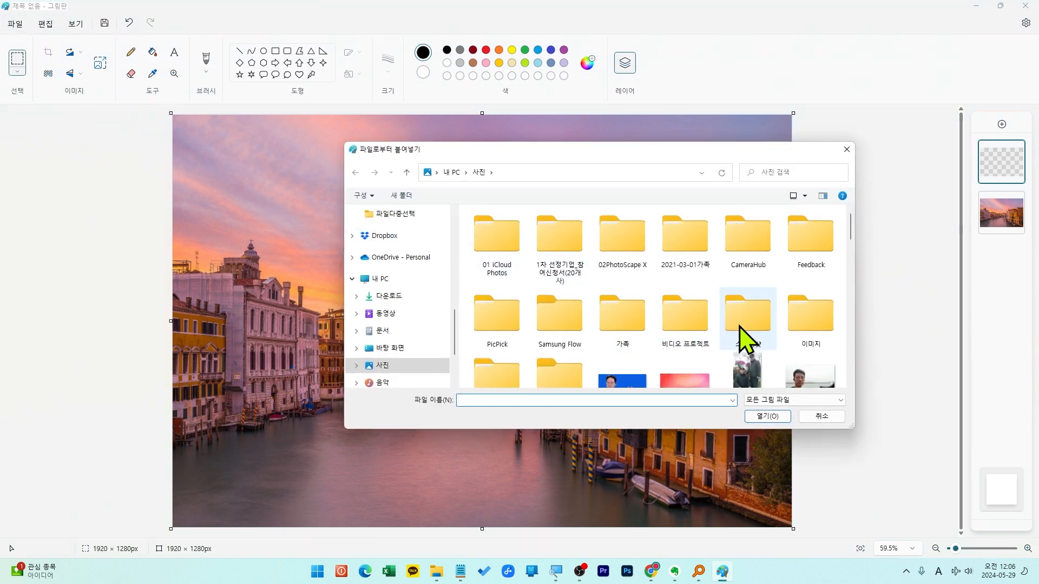
{"action": "double_click", "coordinate": [806, 323]}
{"action": "scroll", "coordinate": [810, 351], "scroll_direction": "down", "scroll_amount": 1}
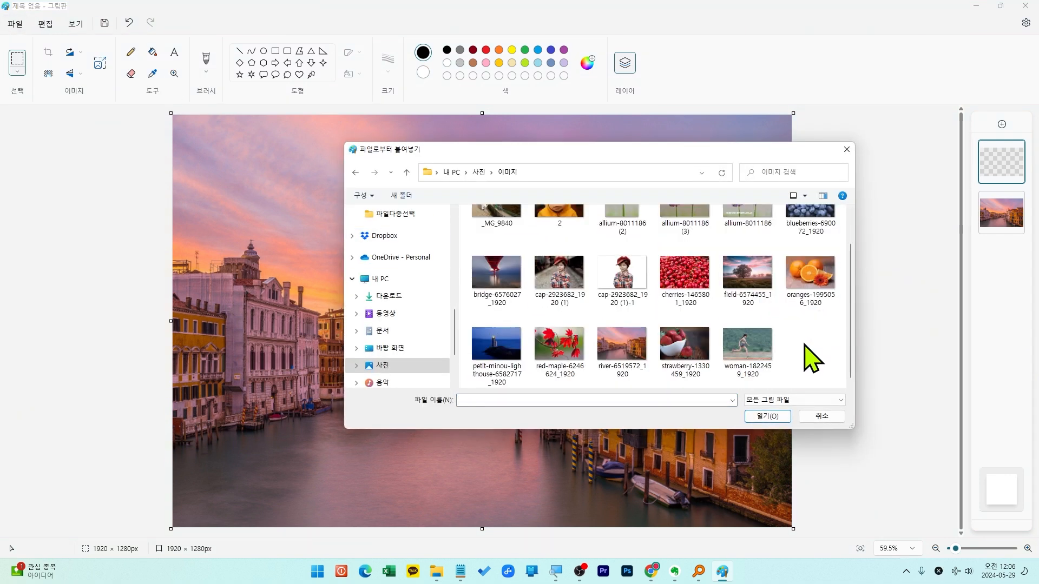
{"action": "left_click", "coordinate": [627, 282]}
{"action": "double_click", "coordinate": [627, 277]}
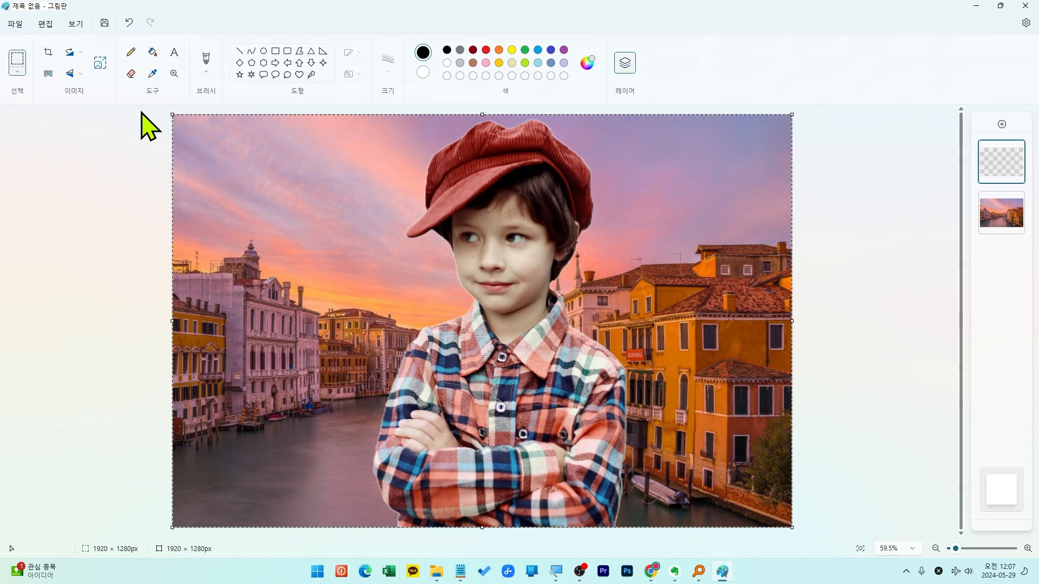
- Shrink the boy cutout to about 1048 × 710 px and place it near the middle of the canvas's lower edge
{"action": "left_click_drag", "start_coordinate": [173, 115], "coordinate": [378, 242]}
{"action": "left_click_drag", "start_coordinate": [390, 262], "coordinate": [453, 298]}
{"action": "left_click_drag", "start_coordinate": [643, 449], "coordinate": [492, 448]}
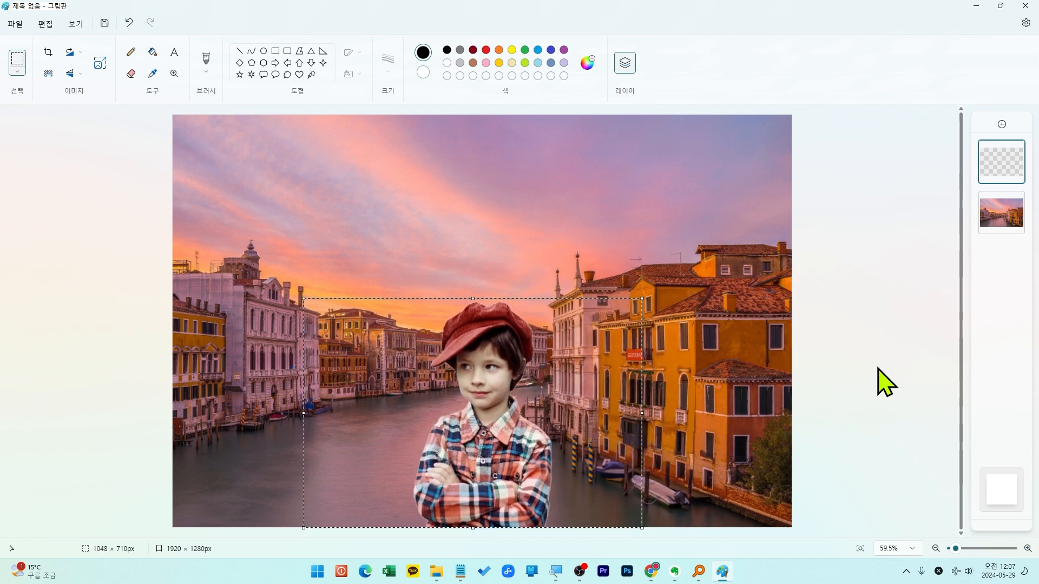
- Save the layered composition as a flat image named 연습
{"action": "left_click", "coordinate": [22, 30]}
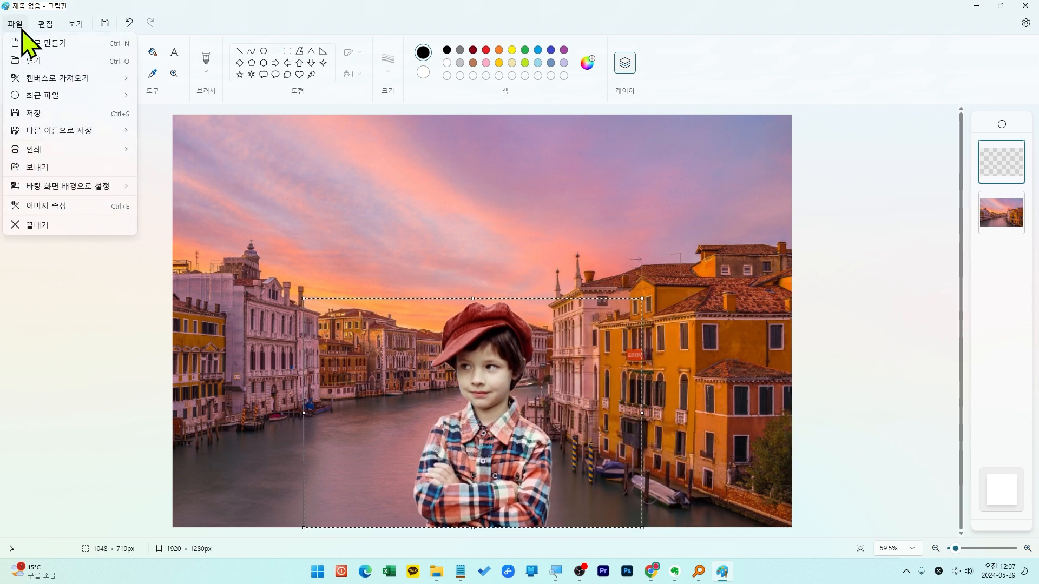
{"action": "left_click", "coordinate": [42, 116]}
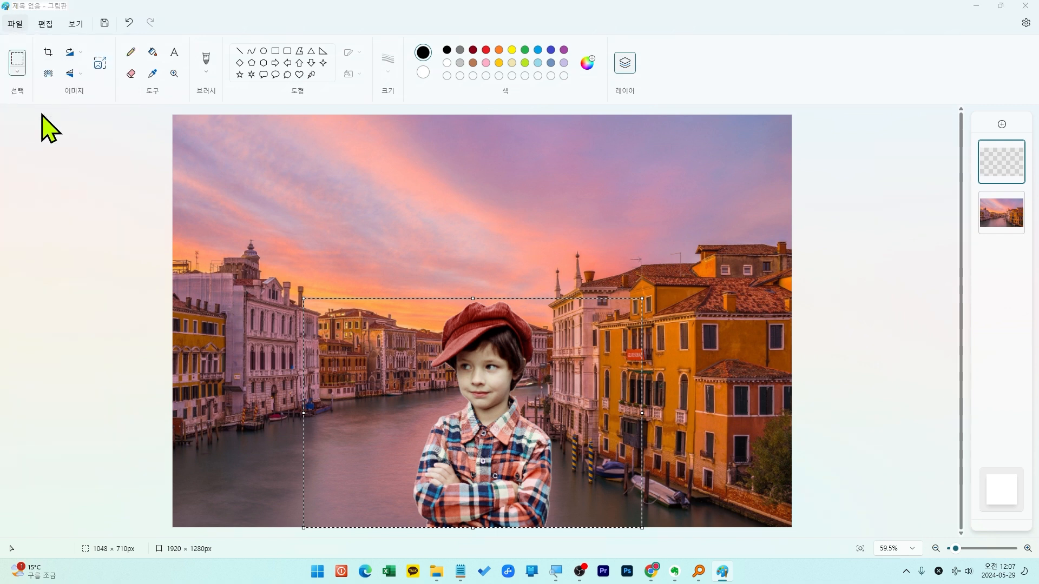
{"action": "type", "text": "du"}
{"action": "key", "text": "BackSpace"}
{"action": "key", "text": "BackSpace"}
{"action": "key", "text": "Hangul"}
{"action": "type", "text": "여행"}
{"action": "key", "text": "Return"}
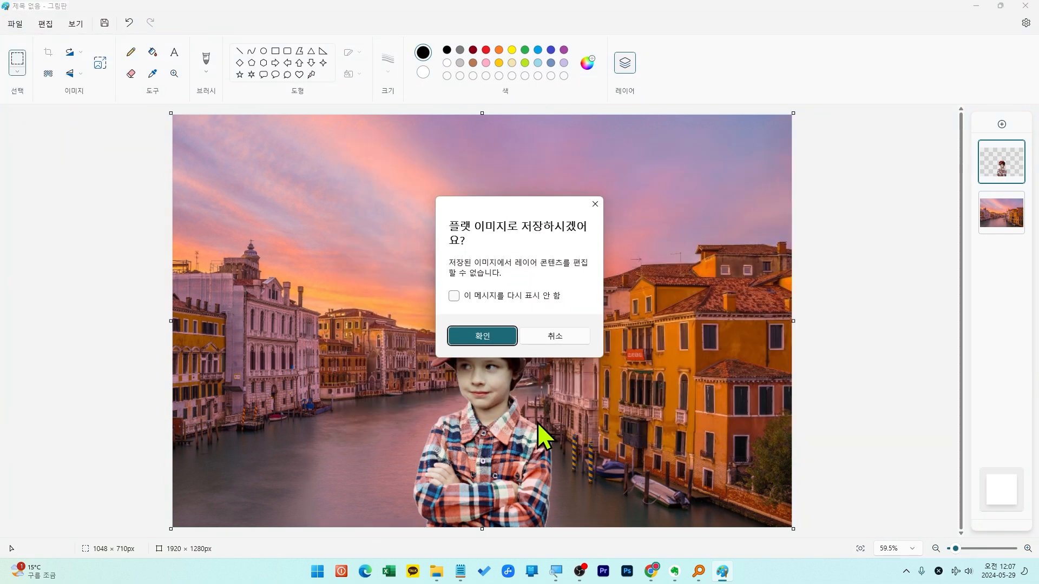
{"action": "left_click", "coordinate": [488, 339]}
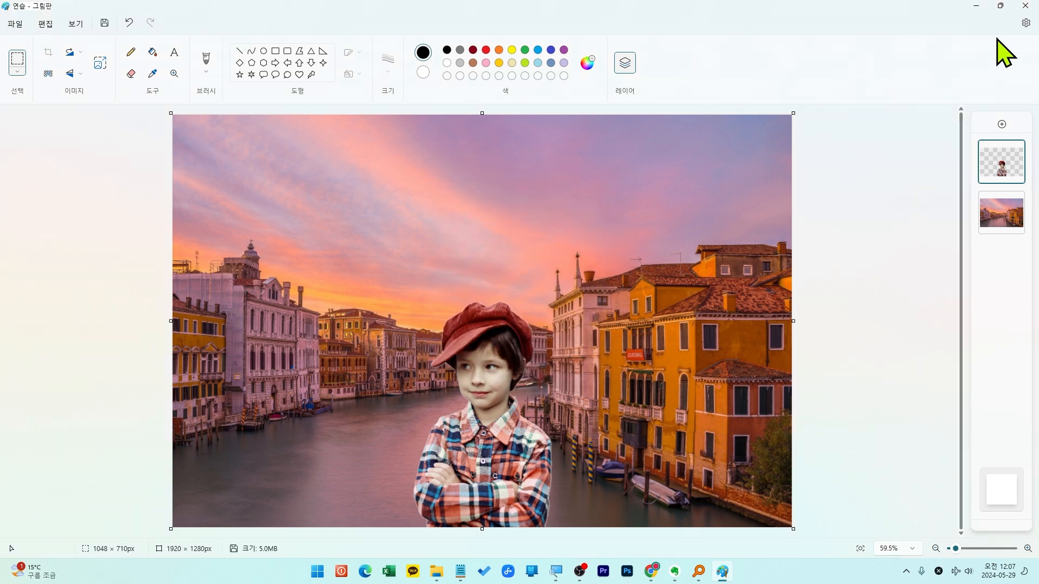
- Close Paint and open the saved 연습 image from the 이미지 folder to view the composite
{"action": "left_click", "coordinate": [1025, 6]}
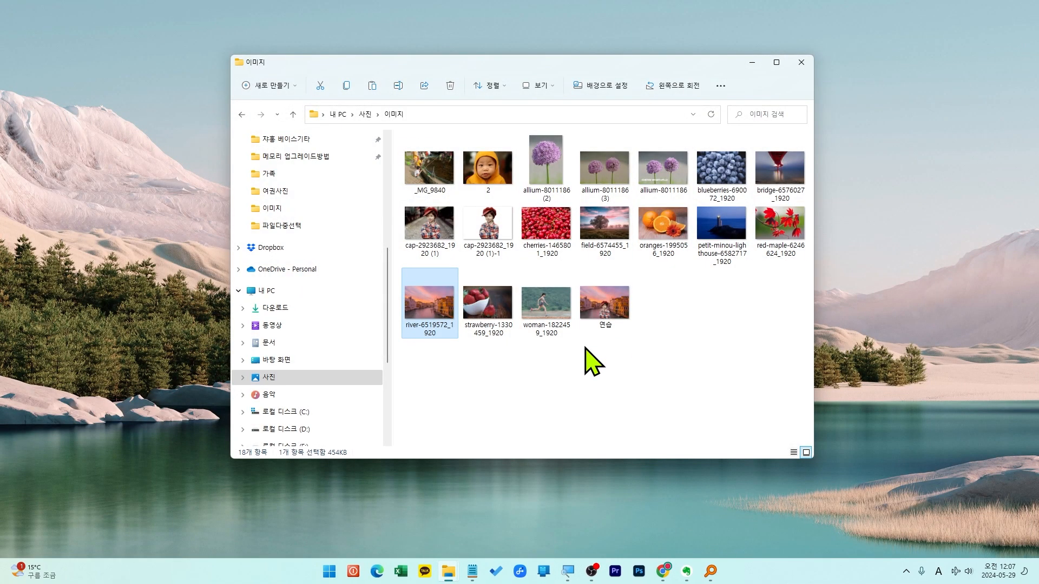
{"action": "double_click", "coordinate": [602, 322]}
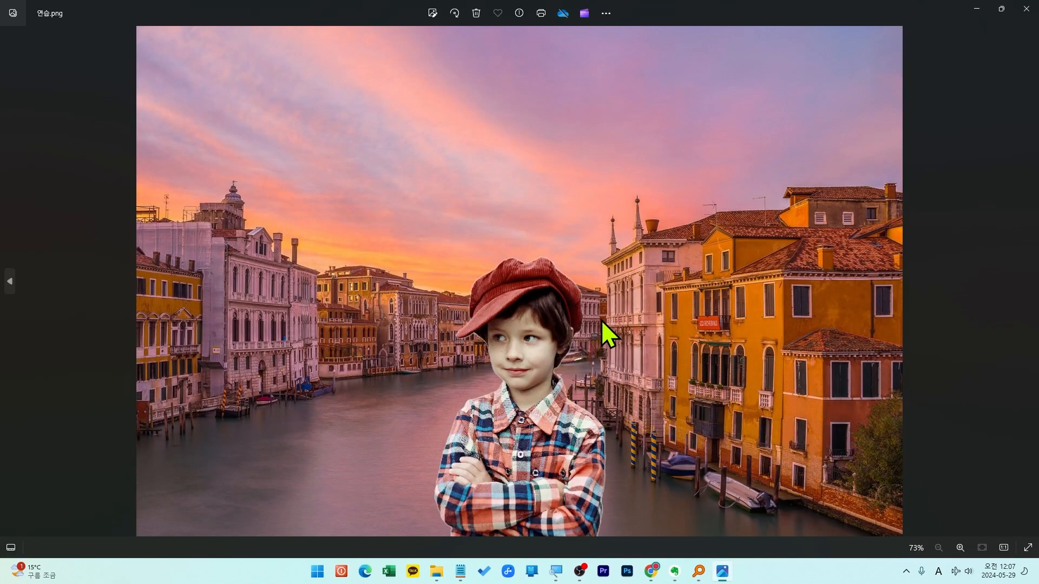